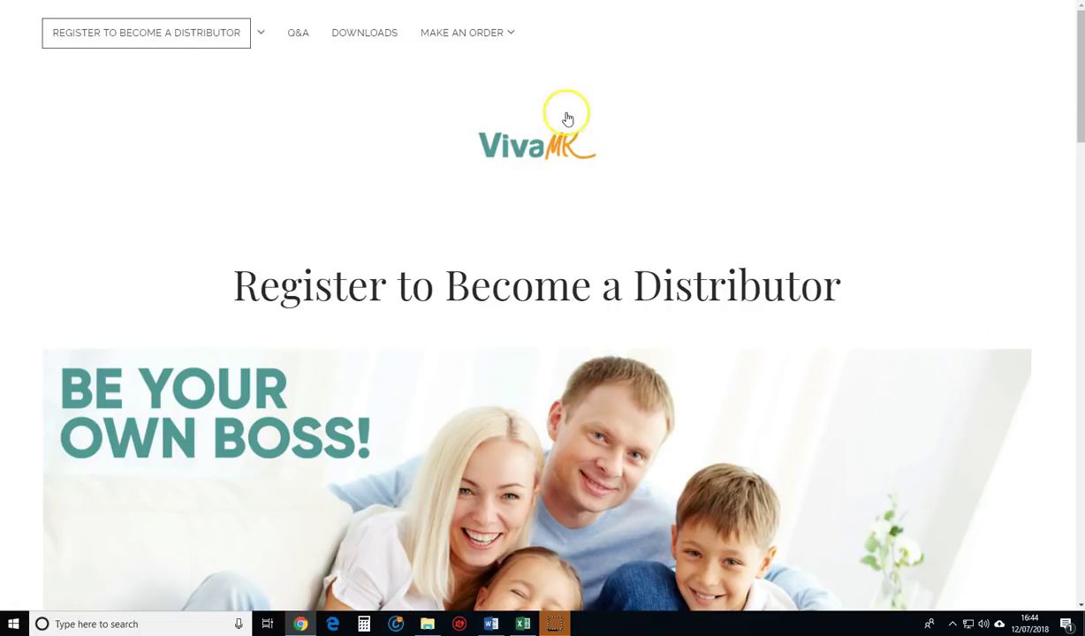
- Open the My Account login page and log in with the prefilled username and password
{"action": "mouse_move", "coordinate": [505, 46]}
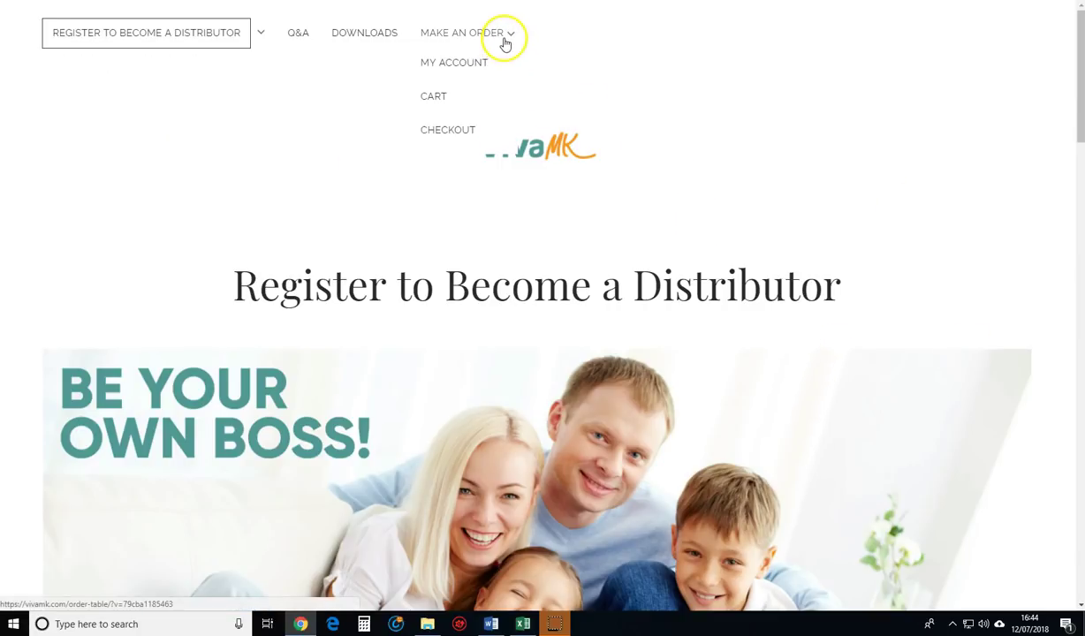
{"action": "left_click", "coordinate": [467, 66]}
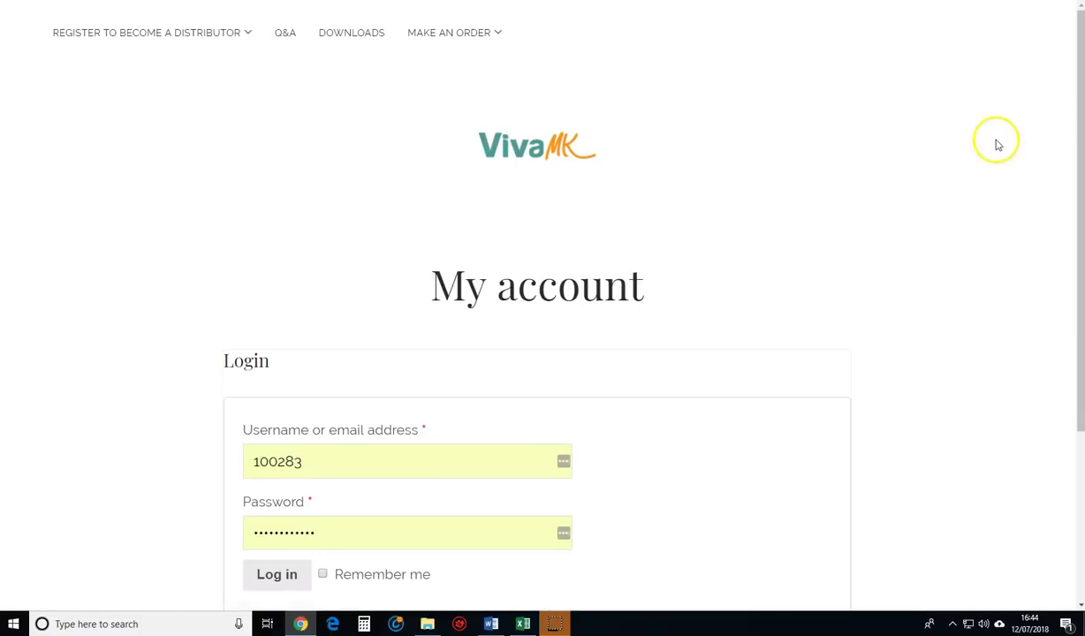
{"action": "left_click_drag", "start_coordinate": [1078, 83], "coordinate": [1077, 176]}
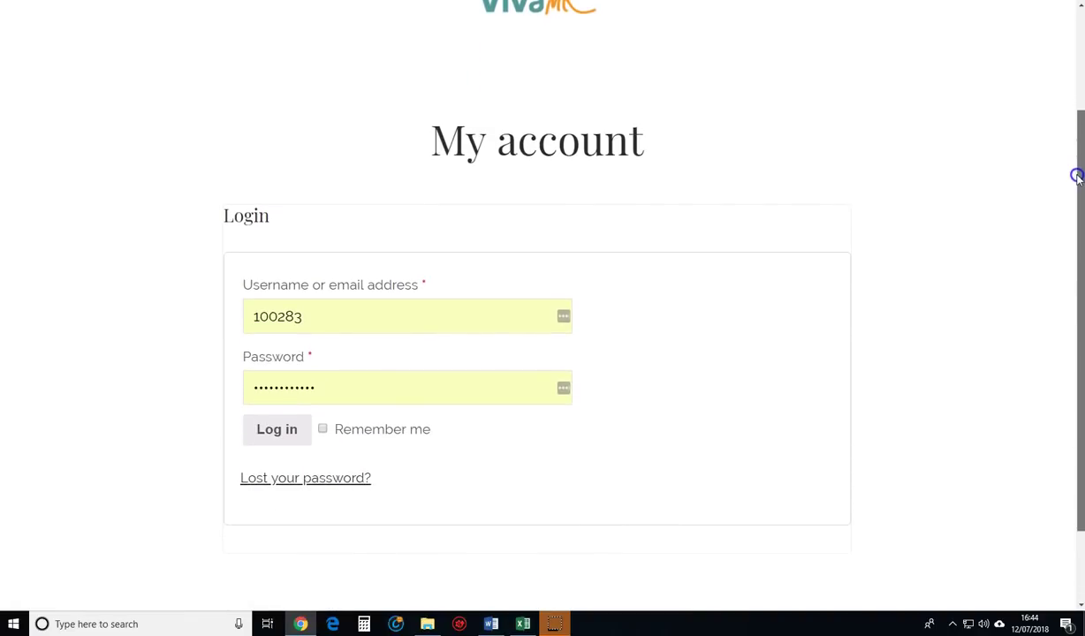
{"action": "left_click", "coordinate": [294, 487]}
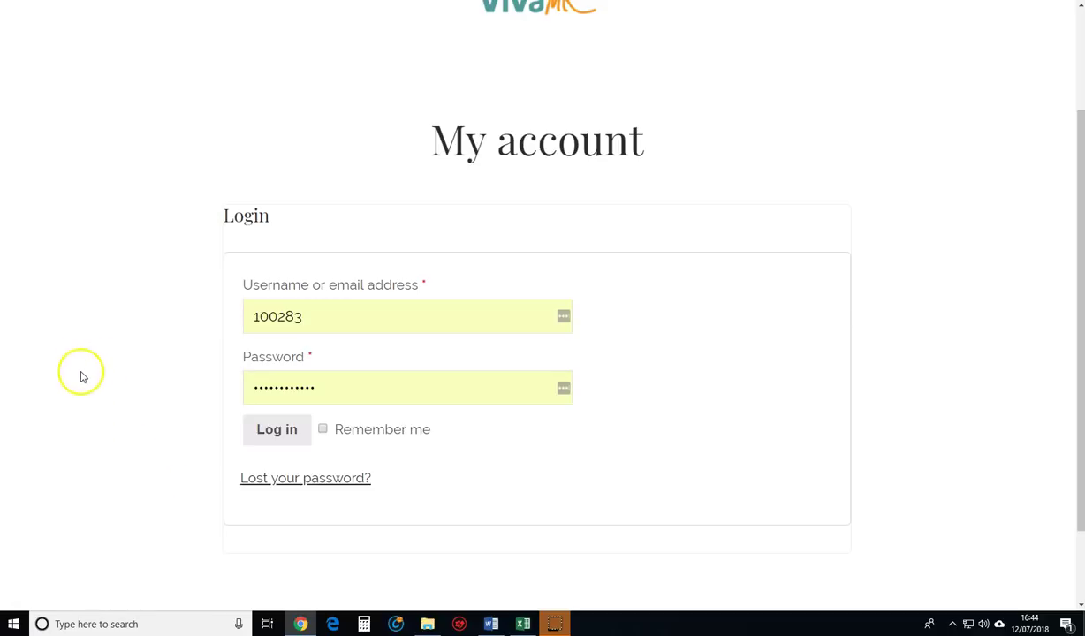
{"action": "mouse_move", "coordinate": [1073, 230]}
{"action": "left_mouse_down"}
{"action": "mouse_move", "coordinate": [1079, 157]}
{"action": "mouse_move", "coordinate": [1080, 237]}
{"action": "left_mouse_up"}
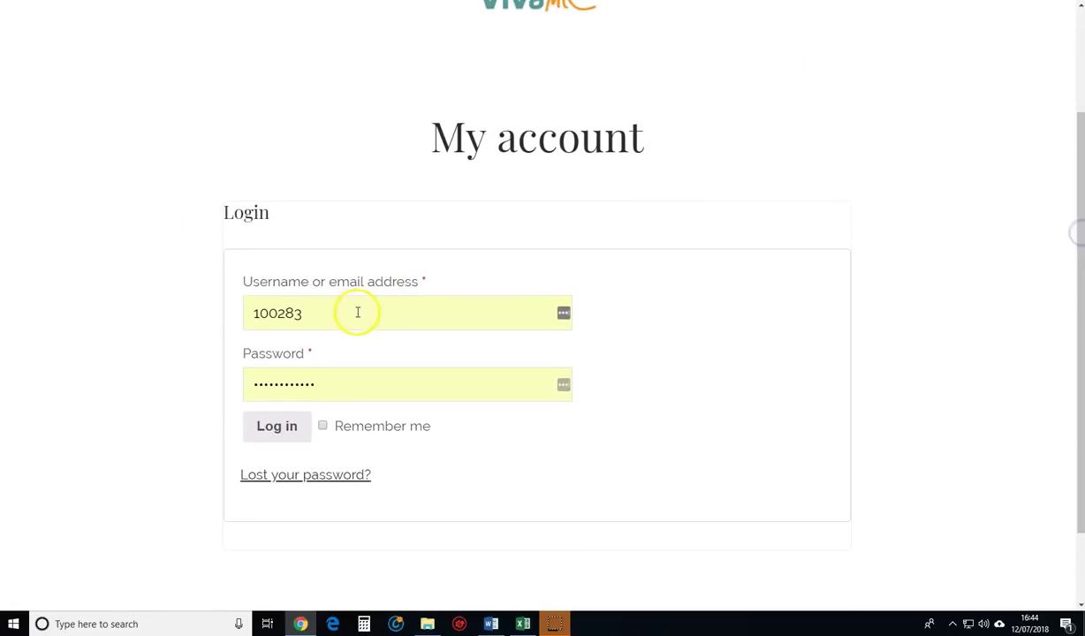
{"action": "left_click", "coordinate": [279, 432]}
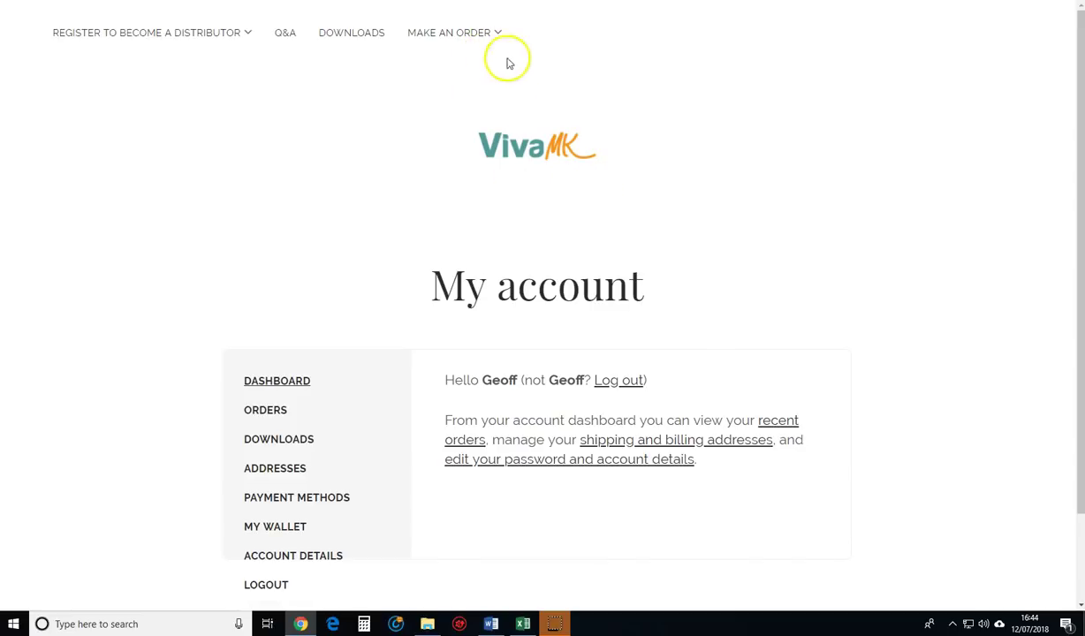
- Open the account's My Wallet page and review the balance, top-up and transactions options
{"action": "left_click_drag", "start_coordinate": [1072, 199], "coordinate": [1072, 230]}
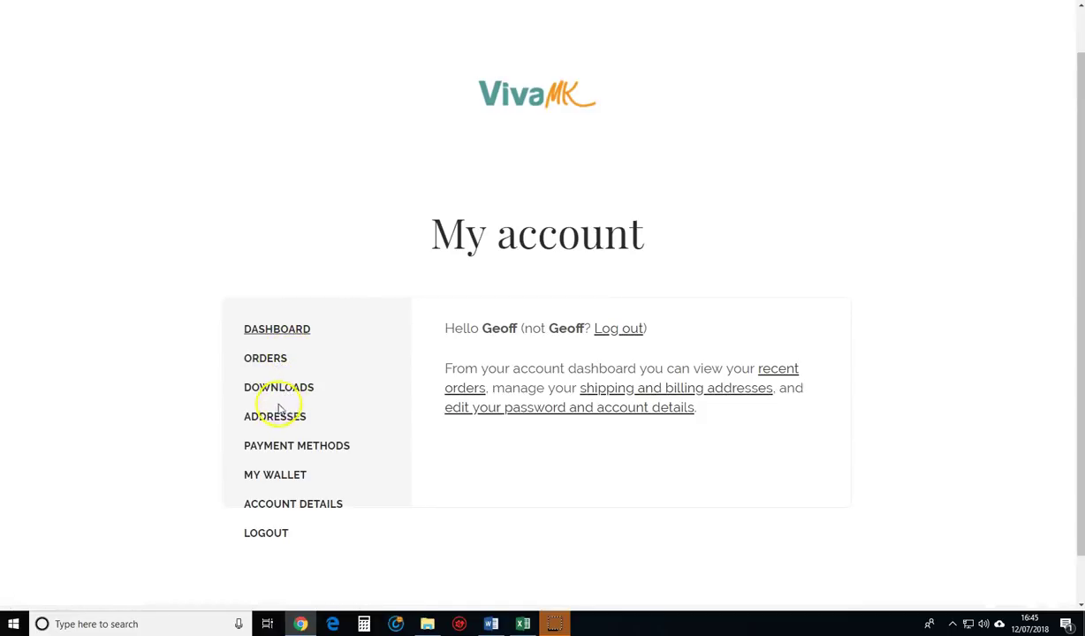
{"action": "left_click", "coordinate": [262, 477]}
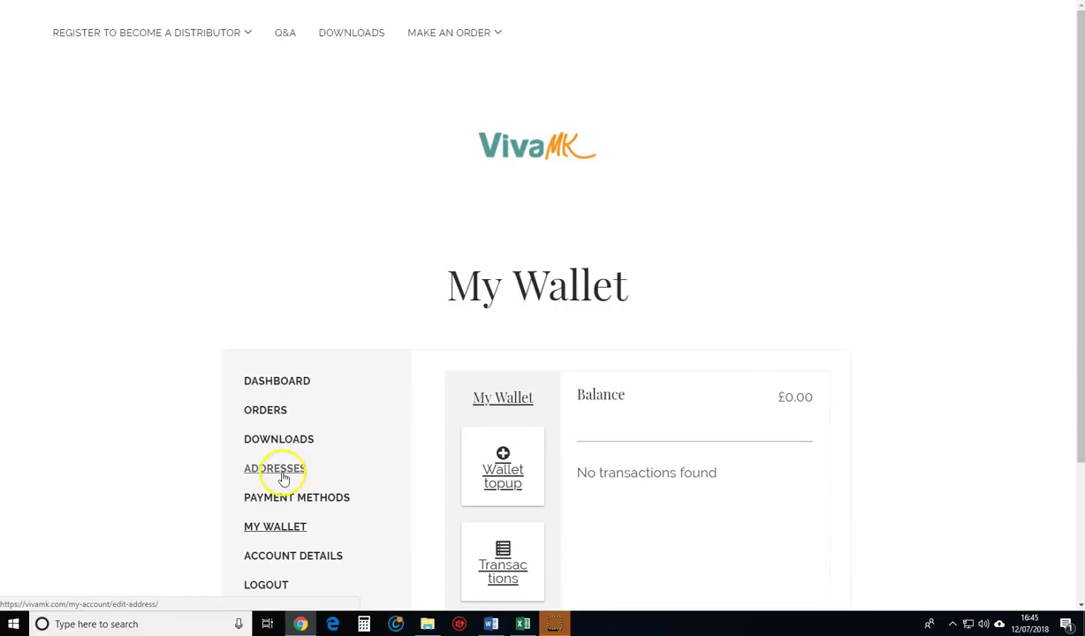
{"action": "left_click_drag", "start_coordinate": [1080, 174], "coordinate": [1080, 274]}
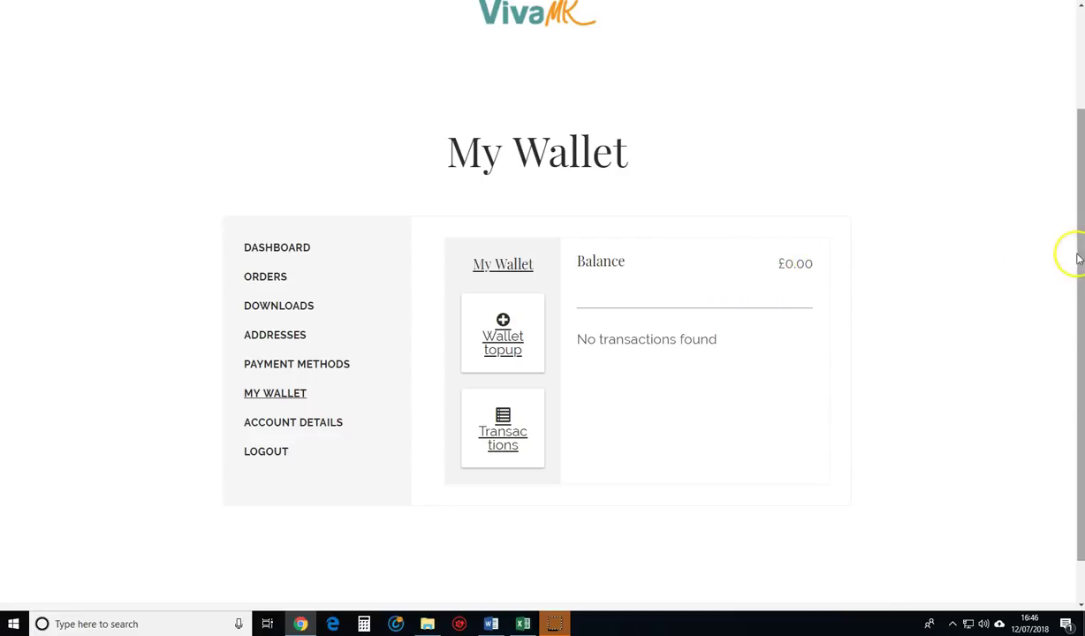
{"action": "left_click_drag", "start_coordinate": [1079, 260], "coordinate": [1077, 147]}
- Open the Make an Order page and bring up the Bulk Ordering Table with its search box
{"action": "mouse_move", "coordinate": [431, 32]}
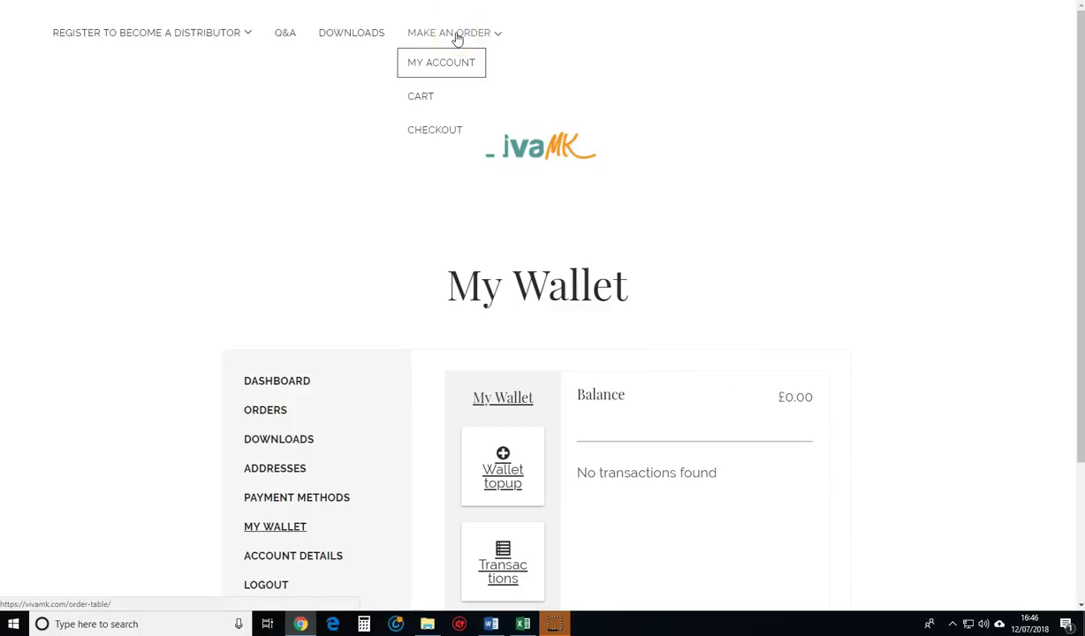
{"action": "left_click", "coordinate": [455, 36]}
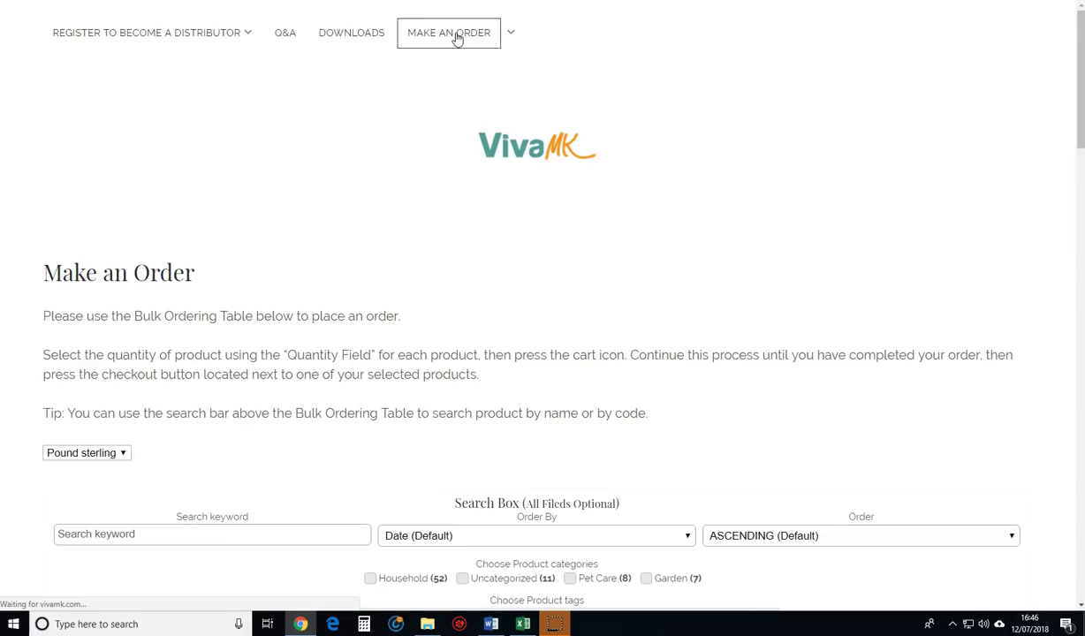
{"action": "left_click_drag", "start_coordinate": [1078, 90], "coordinate": [1079, 155]}
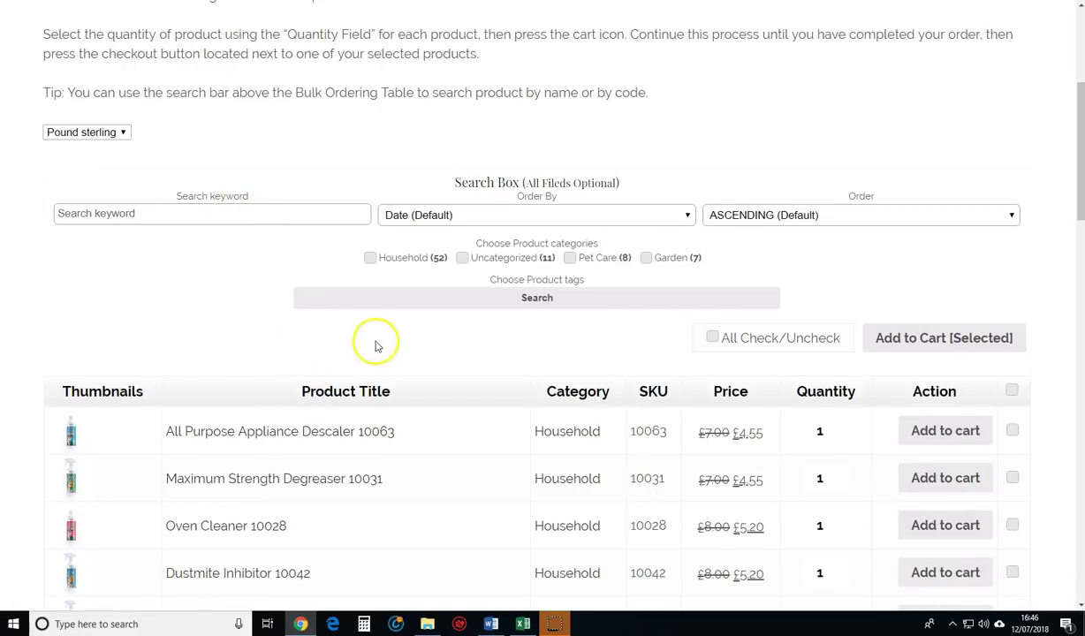
{"action": "mouse_move", "coordinate": [1077, 123]}
{"action": "left_mouse_down"}
{"action": "mouse_move", "coordinate": [1078, 226]}
{"action": "mouse_move", "coordinate": [1072, 138]}
{"action": "left_mouse_up"}
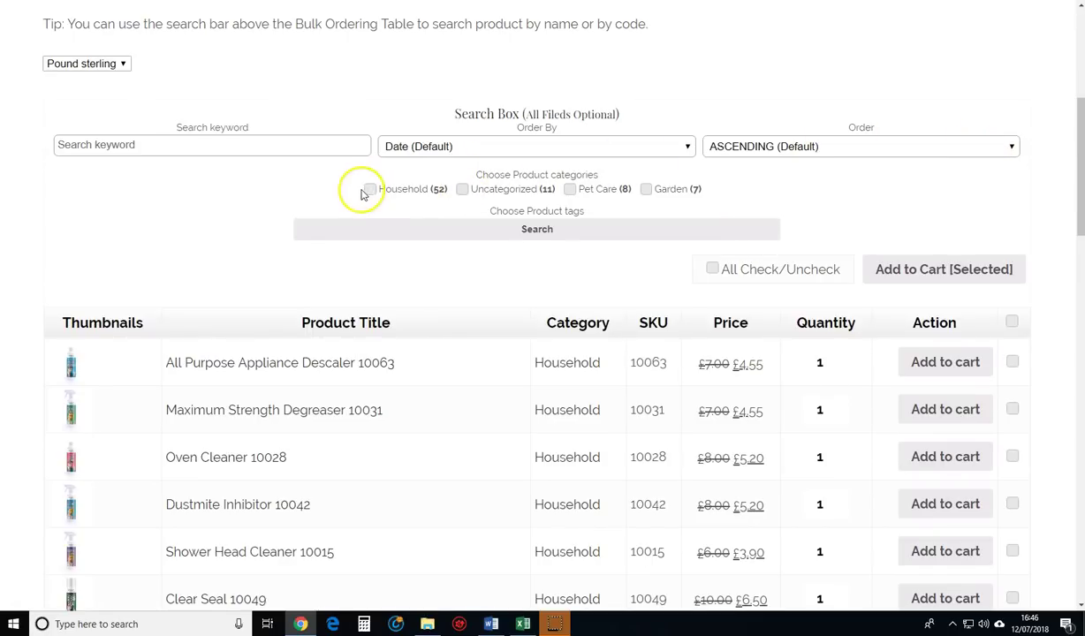
- Search the ordering table for product code 10009, select Sticky Label Remover and add one to the cart
{"action": "left_click", "coordinate": [154, 145]}
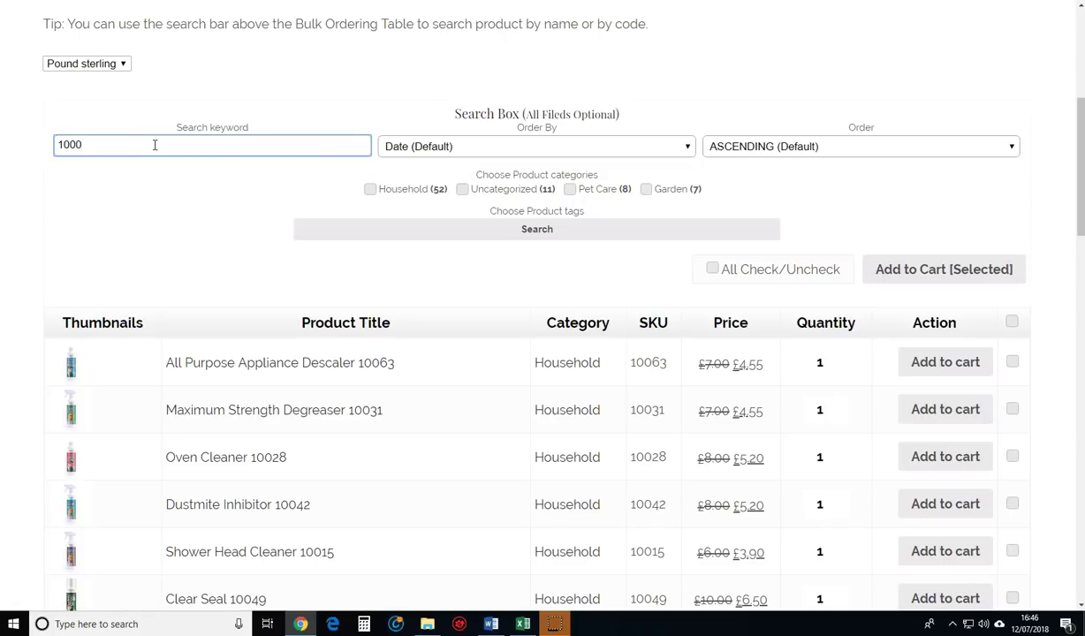
{"action": "type", "text": "10009"}
{"action": "left_click", "coordinate": [537, 233]}
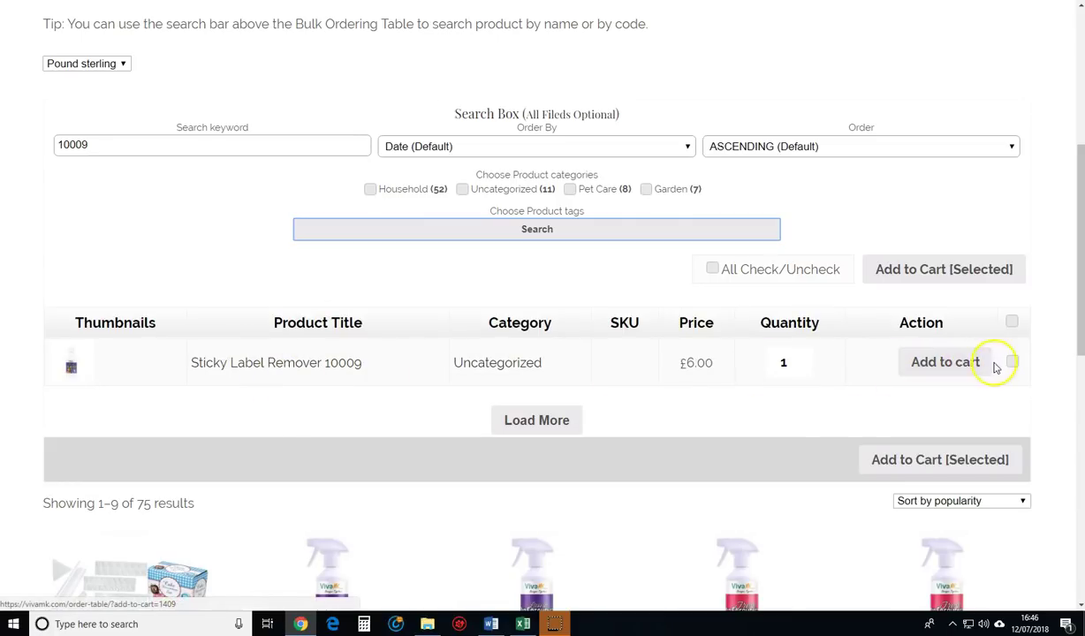
{"action": "left_click", "coordinate": [1012, 362]}
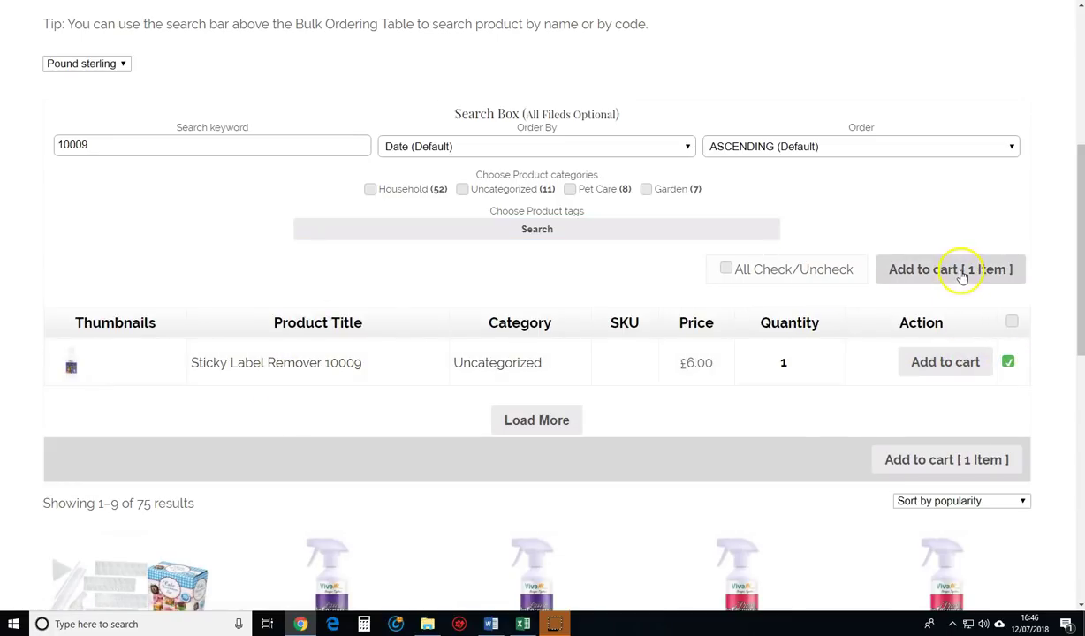
{"action": "left_click", "coordinate": [948, 364]}
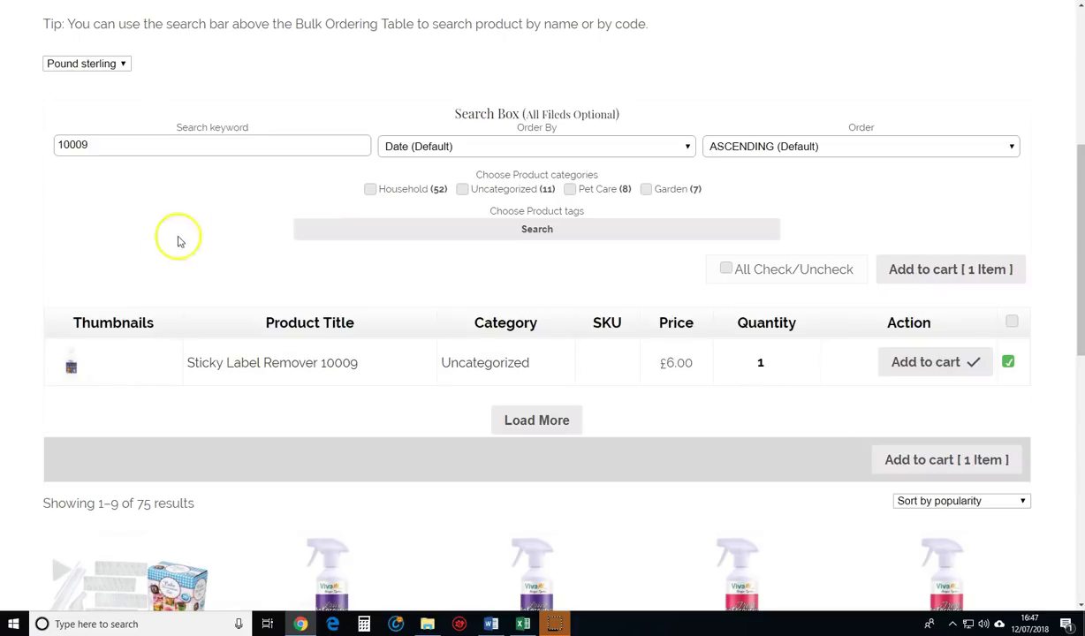
- Search for product code 20001 and add one Multi-function Silicone Wraps 4 Pack Box to the cart
{"action": "left_click_drag", "start_coordinate": [169, 148], "coordinate": [45, 144]}
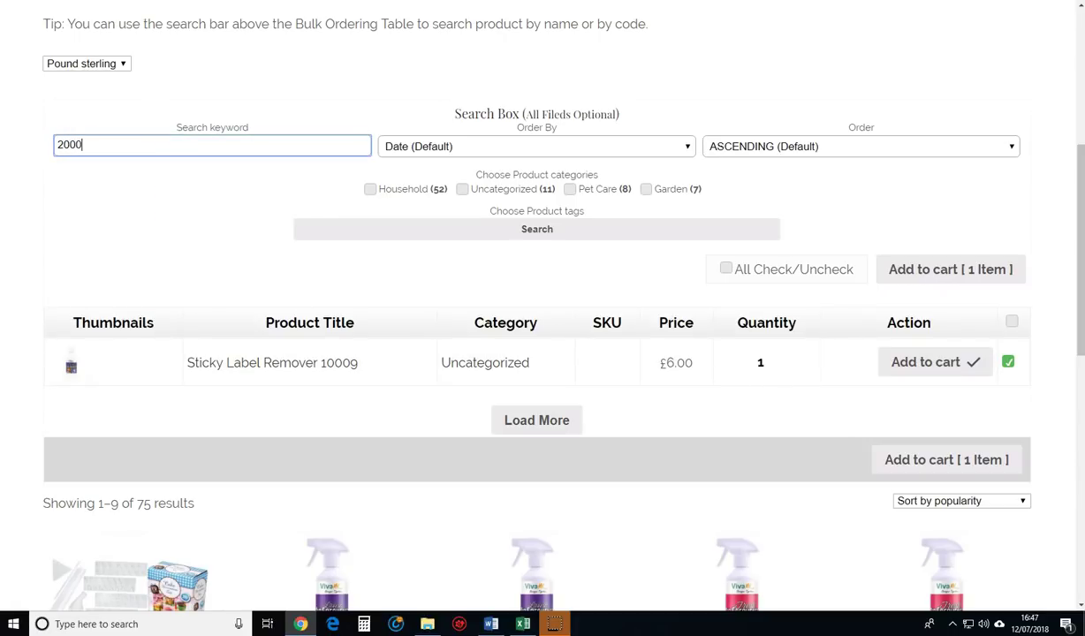
{"action": "left_click", "coordinate": [598, 230]}
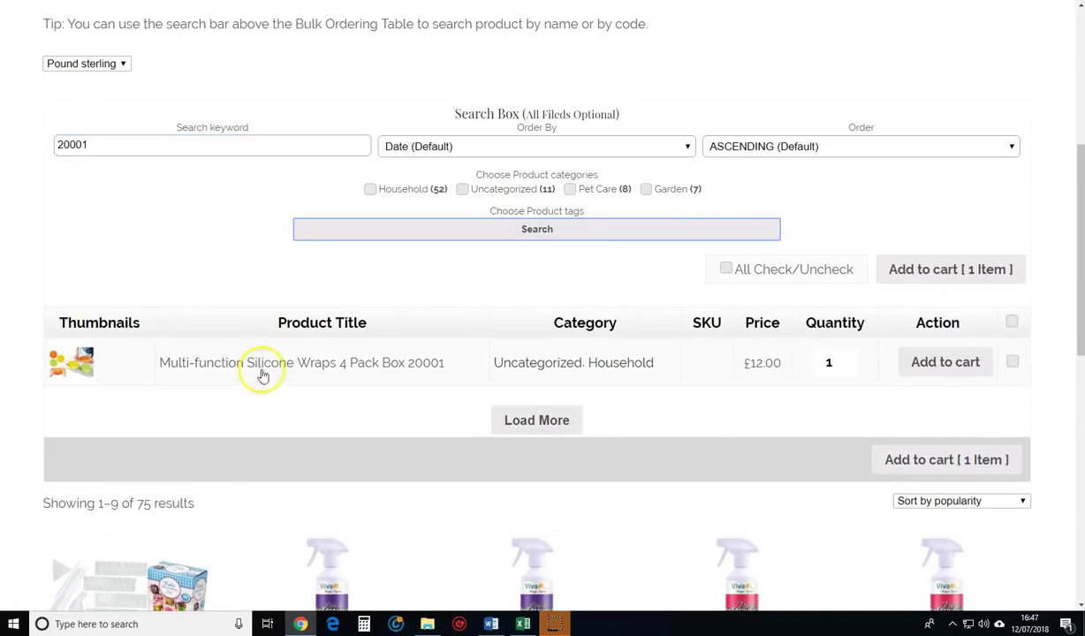
{"action": "left_click", "coordinate": [942, 365]}
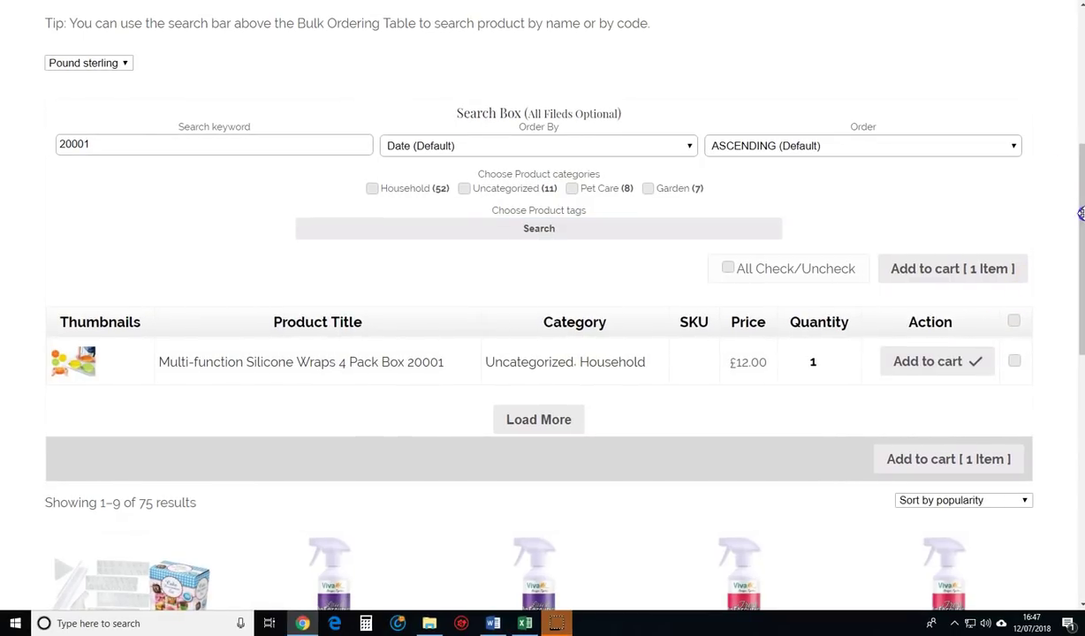
- Clear the search keyword and load more products into the ordering table
{"action": "left_click_drag", "start_coordinate": [1081, 189], "coordinate": [1068, 232]}
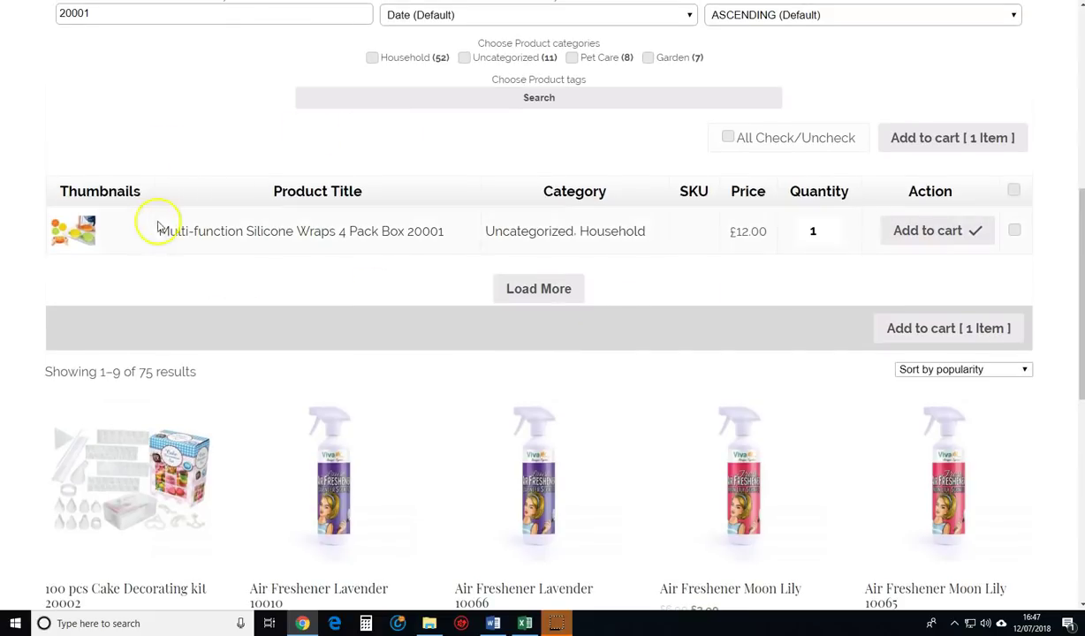
{"action": "left_click", "coordinate": [93, 13]}
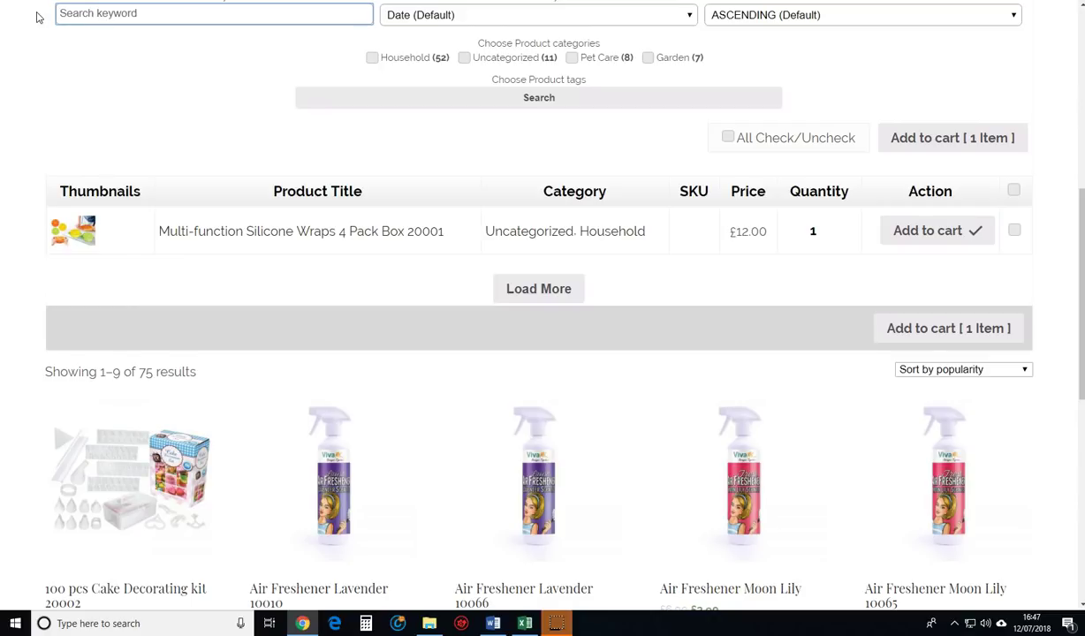
{"action": "left_click", "coordinate": [519, 292]}
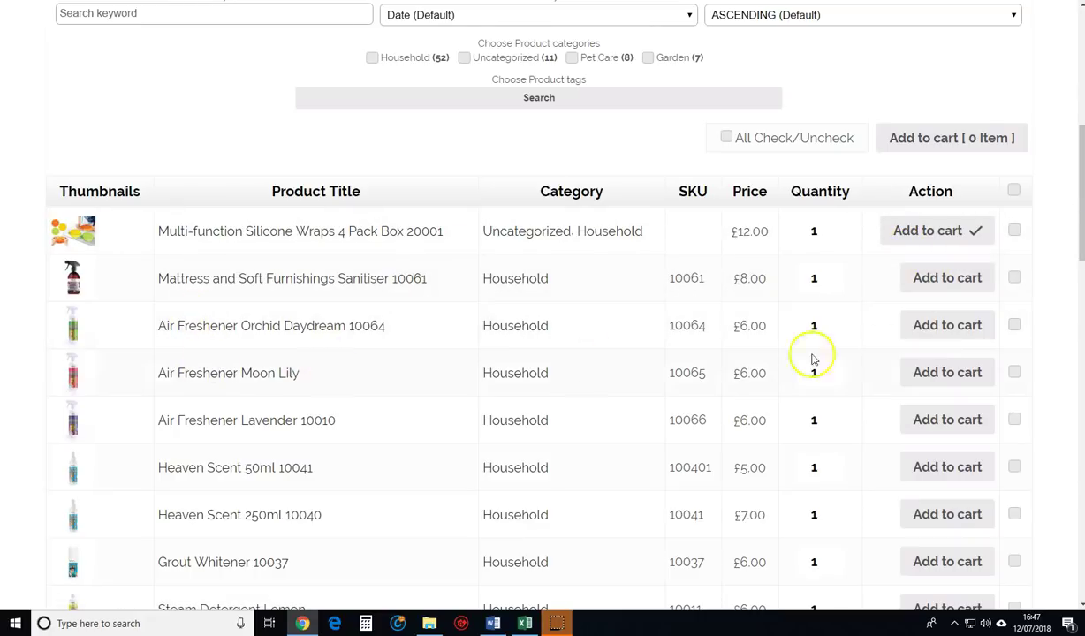
- Bulk-add Mattress and Soft Furnishings Sanitiser 10061, Air Freshener Lavender 10010, Heaven Scent 250ml 10040, BBQ and Grill Cleaner 10058 and Plughole Unblocker 10018 to the cart
{"action": "left_click", "coordinate": [1013, 279]}
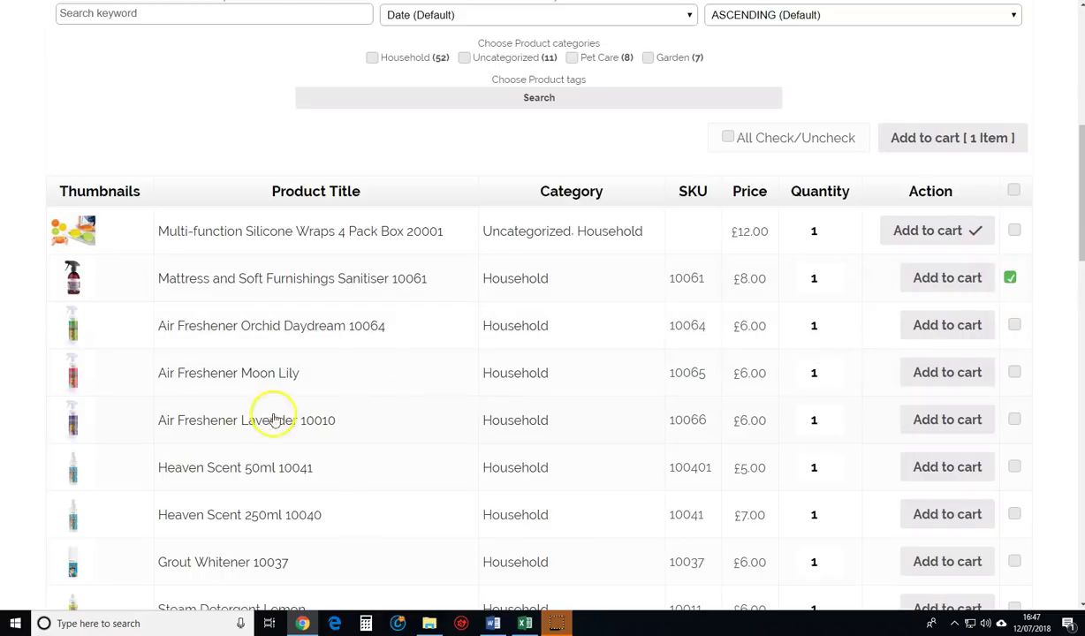
{"action": "left_click", "coordinate": [1014, 419]}
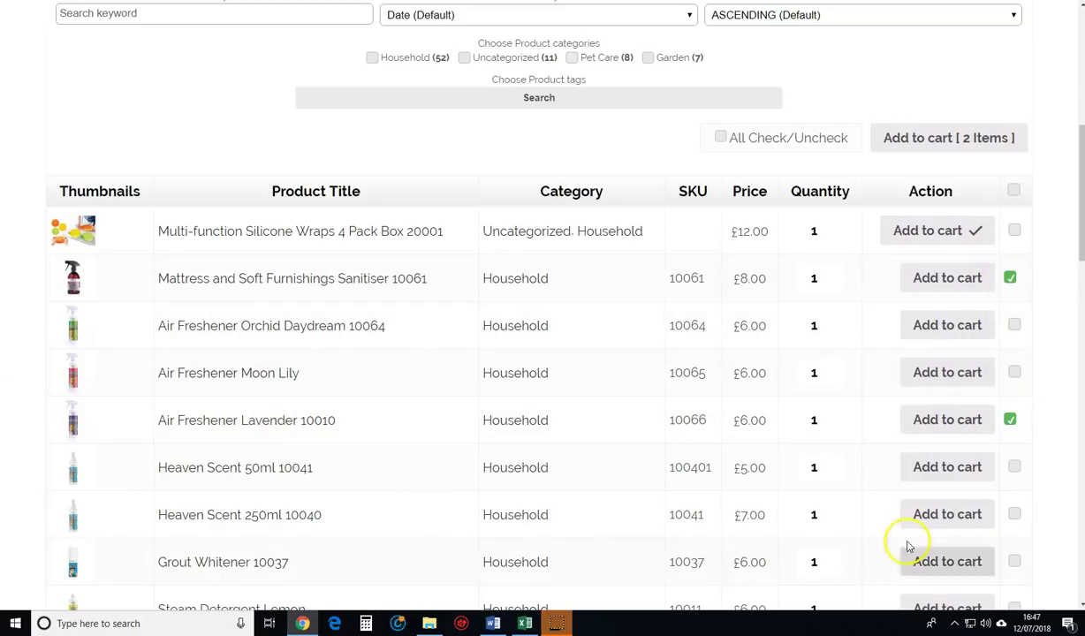
{"action": "left_click", "coordinate": [1011, 514]}
{"action": "left_click_drag", "start_coordinate": [1080, 168], "coordinate": [1072, 305]}
{"action": "left_click", "coordinate": [1016, 454]}
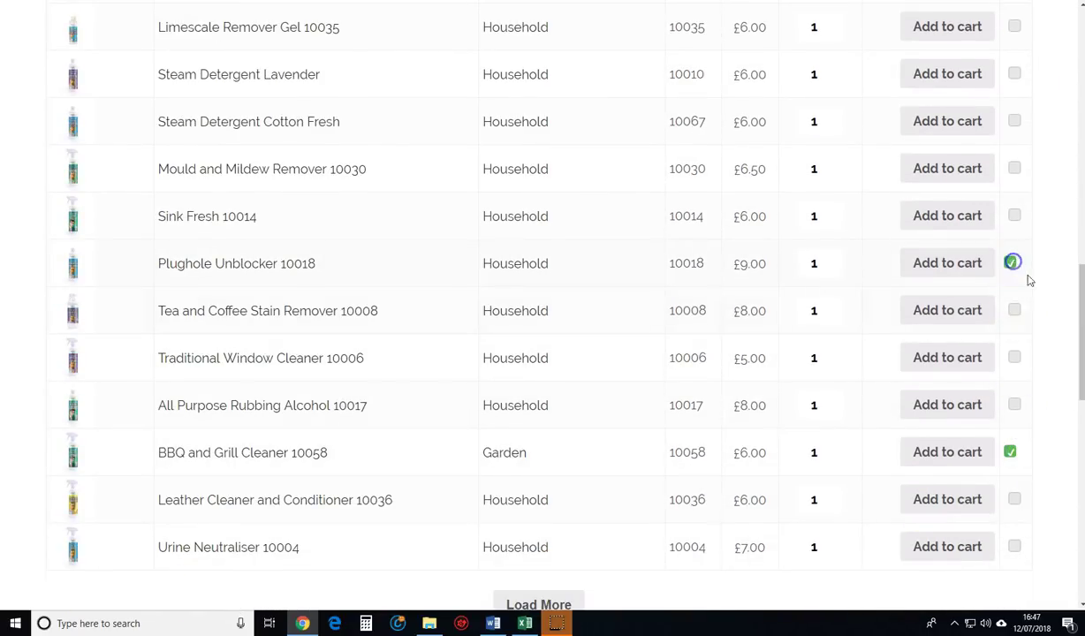
{"action": "left_click_drag", "start_coordinate": [1079, 355], "coordinate": [1069, 188]}
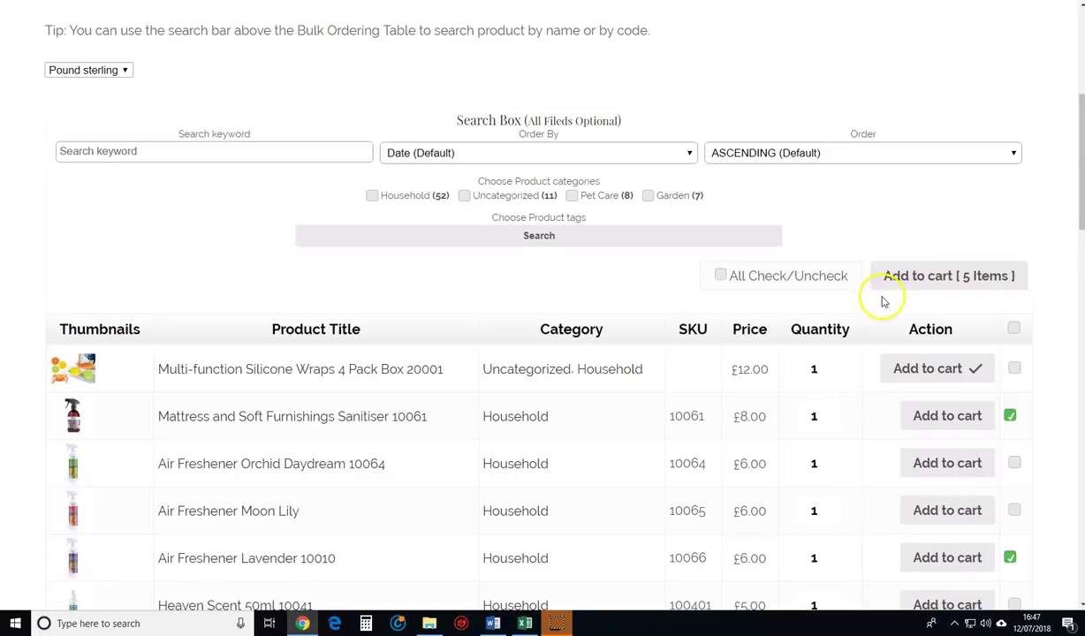
{"action": "left_click", "coordinate": [943, 278]}
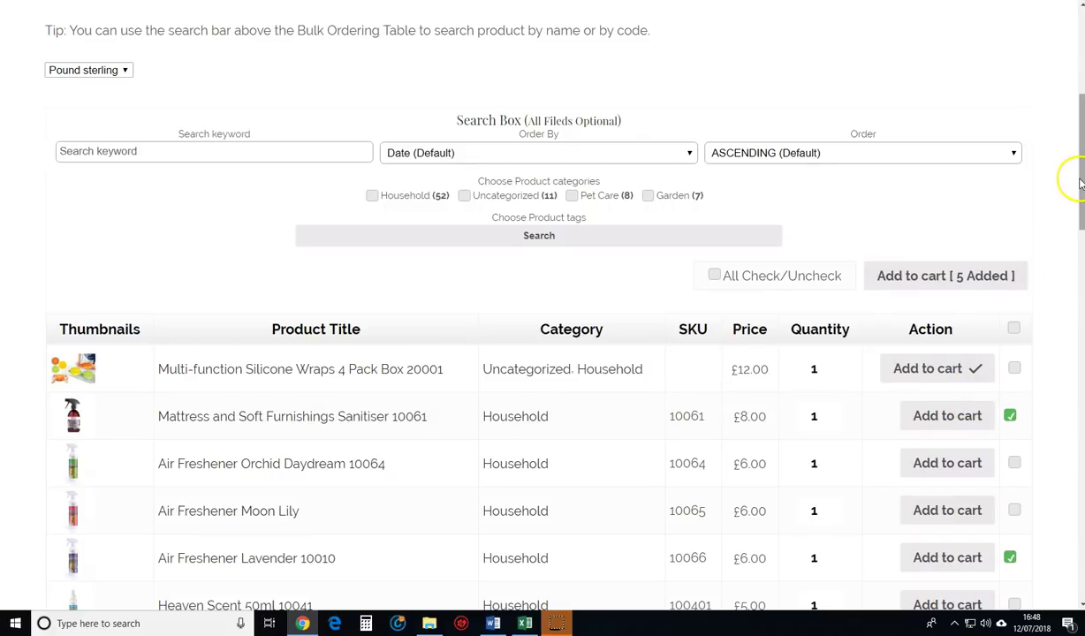
- Open the cart page and decline the free gift offer
{"action": "left_click_drag", "start_coordinate": [1080, 185], "coordinate": [1080, 133]}
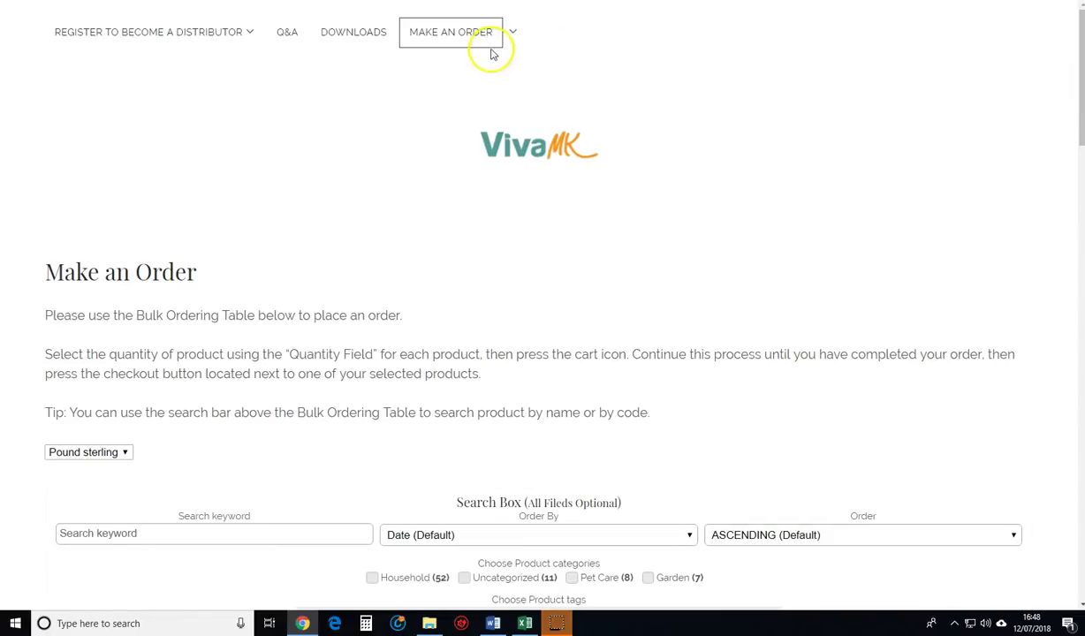
{"action": "mouse_move", "coordinate": [500, 31]}
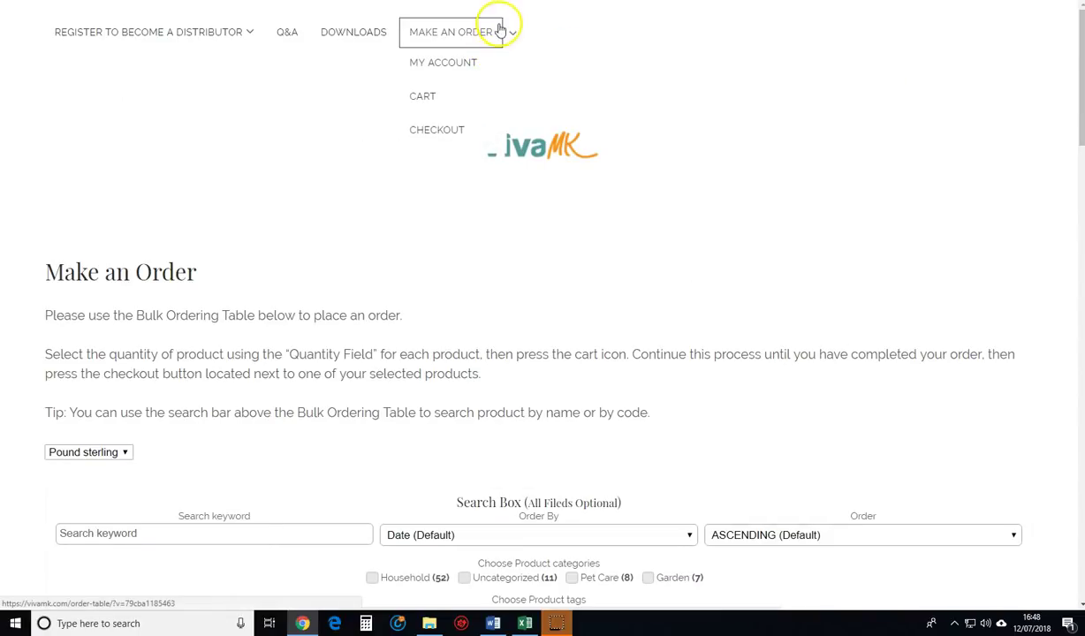
{"action": "left_click", "coordinate": [421, 97]}
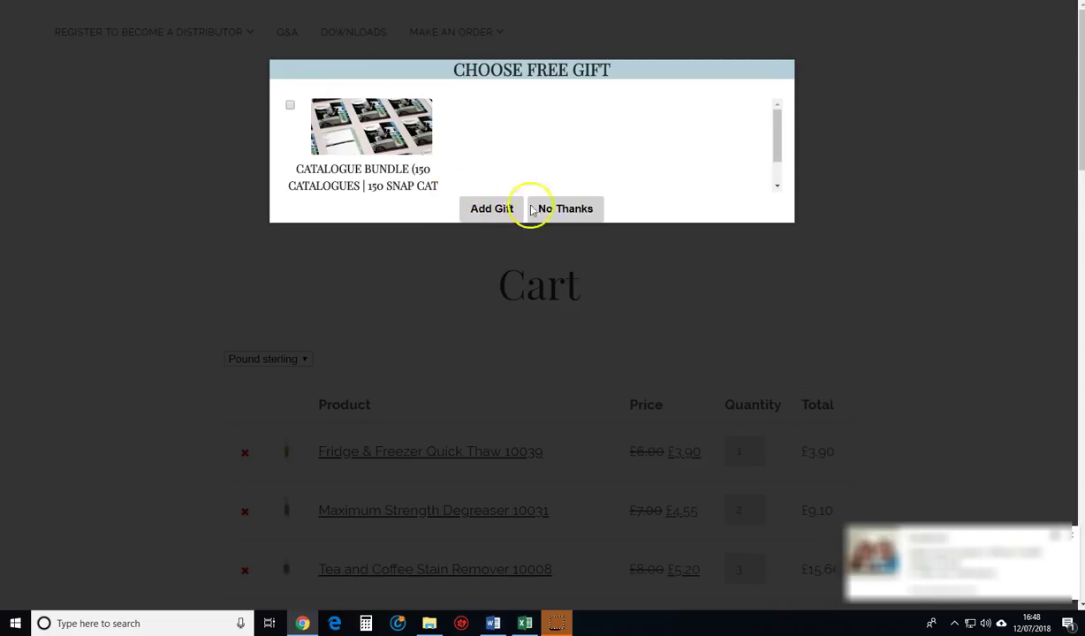
{"action": "left_click", "coordinate": [565, 209]}
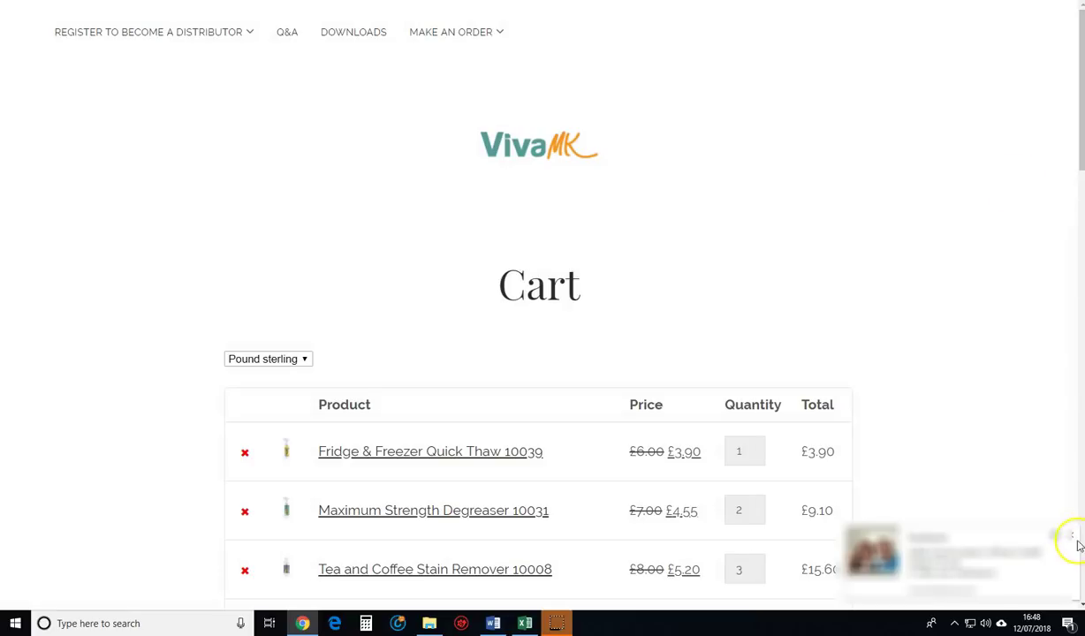
- Set the quantity of Towel Softener 10007 to 3 and update the cart
{"action": "left_click_drag", "start_coordinate": [1080, 93], "coordinate": [1068, 305]}
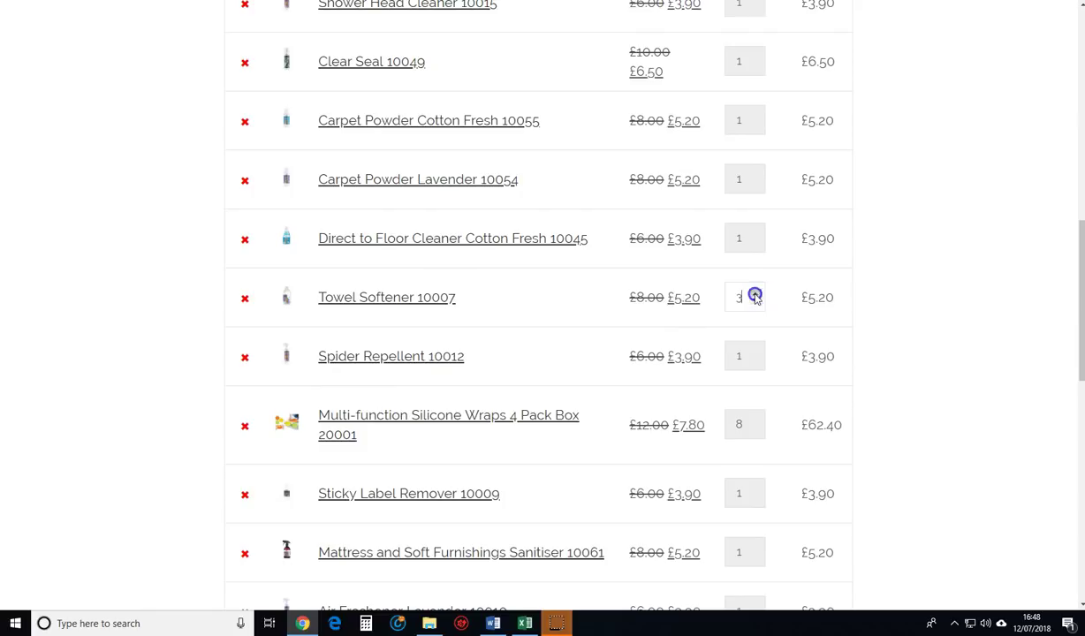
{"action": "left_click_drag", "start_coordinate": [1078, 265], "coordinate": [1078, 375]}
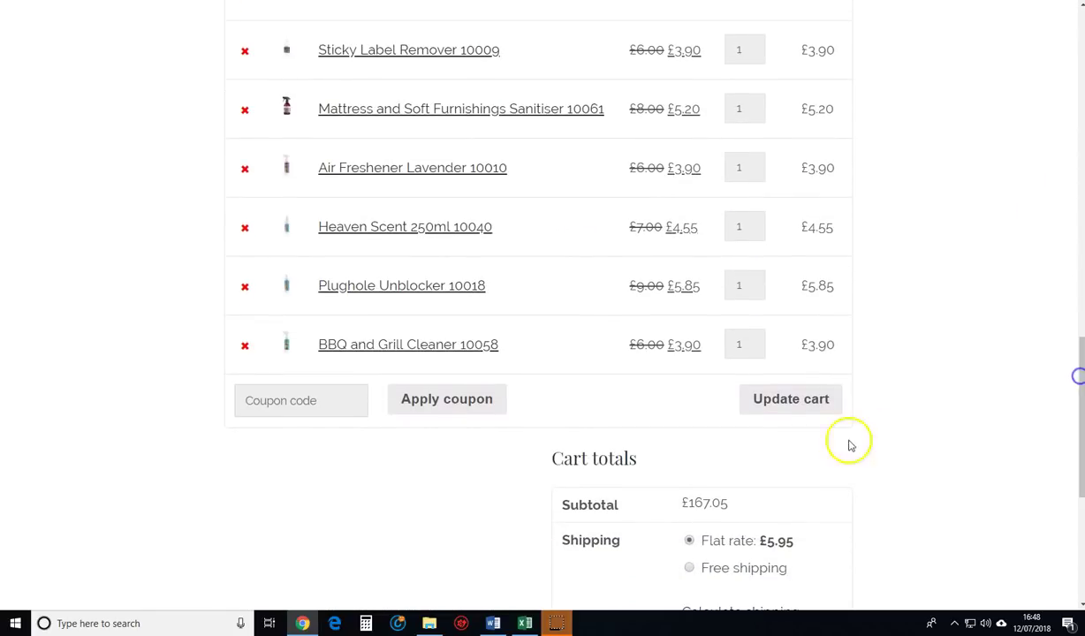
{"action": "left_click", "coordinate": [783, 402]}
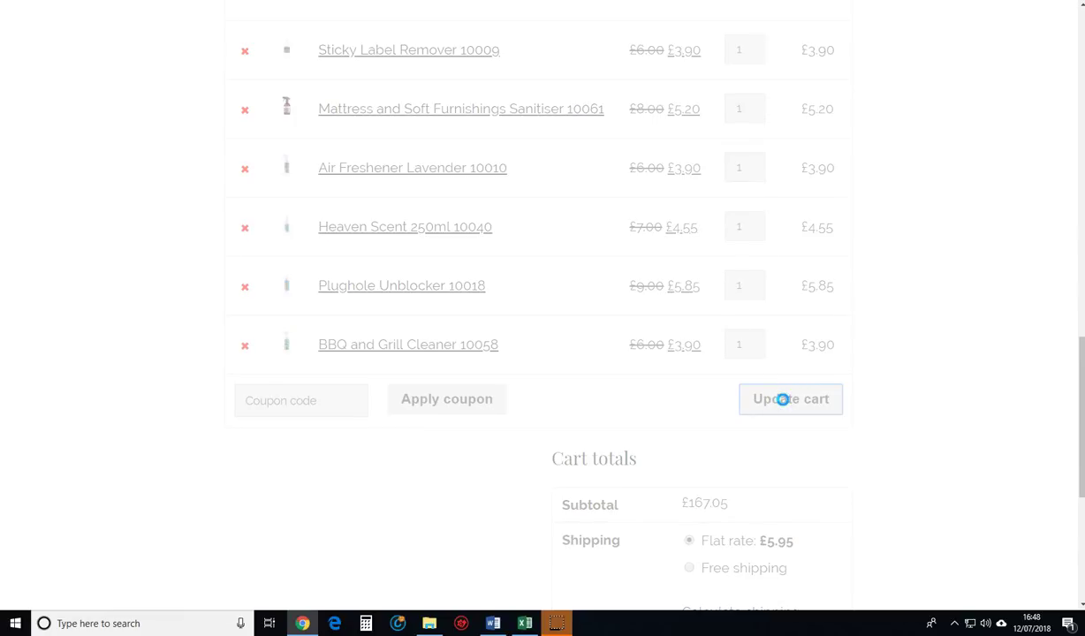
- Check the updated Towel Softener 10007 line and select Free shipping in the cart totals
{"action": "left_click_drag", "start_coordinate": [1079, 71], "coordinate": [1079, 252]}
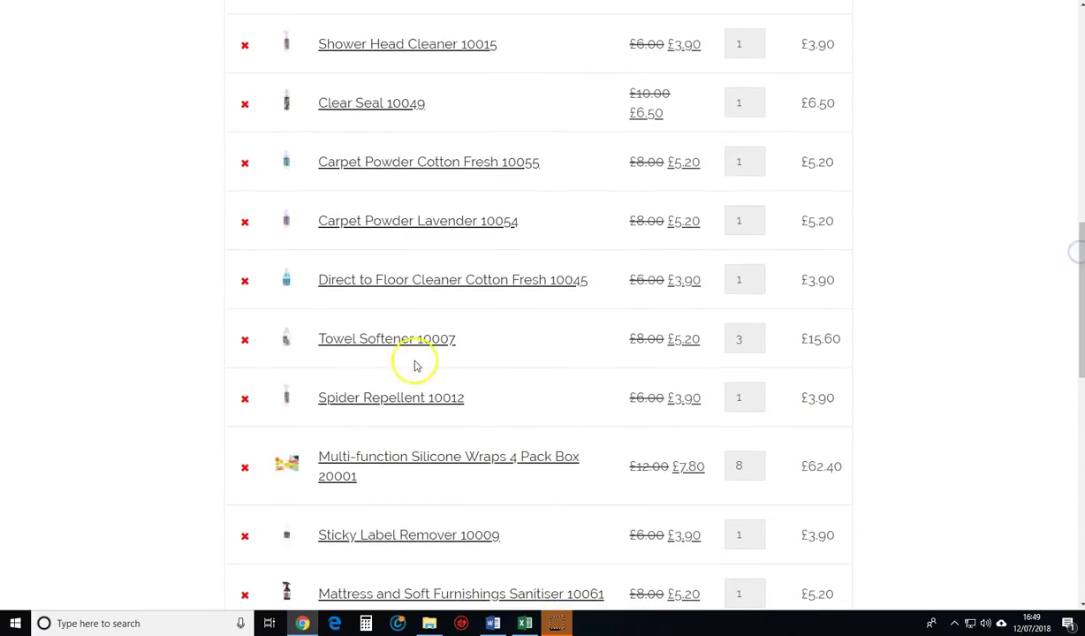
{"action": "left_click_drag", "start_coordinate": [1078, 286], "coordinate": [1080, 481]}
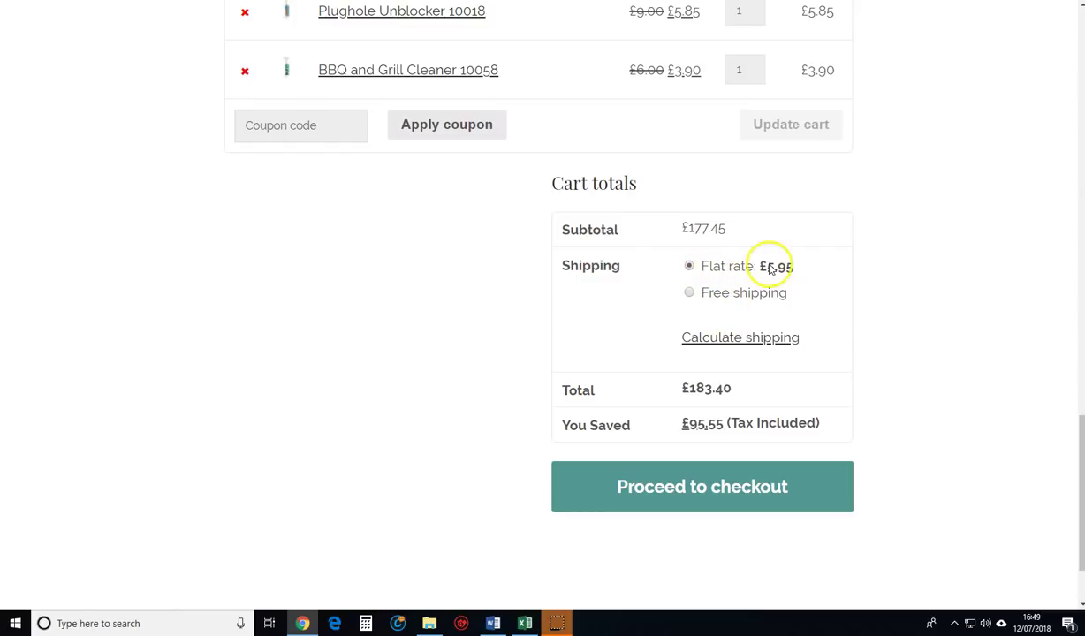
{"action": "left_click", "coordinate": [689, 293]}
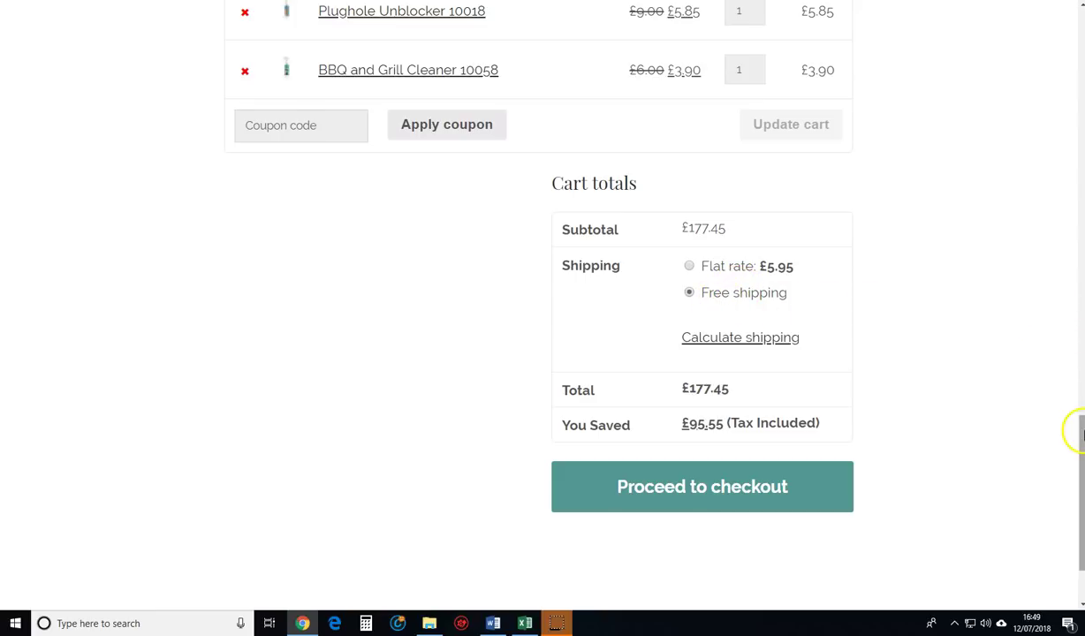
{"action": "left_click_drag", "start_coordinate": [1080, 433], "coordinate": [1079, 454]}
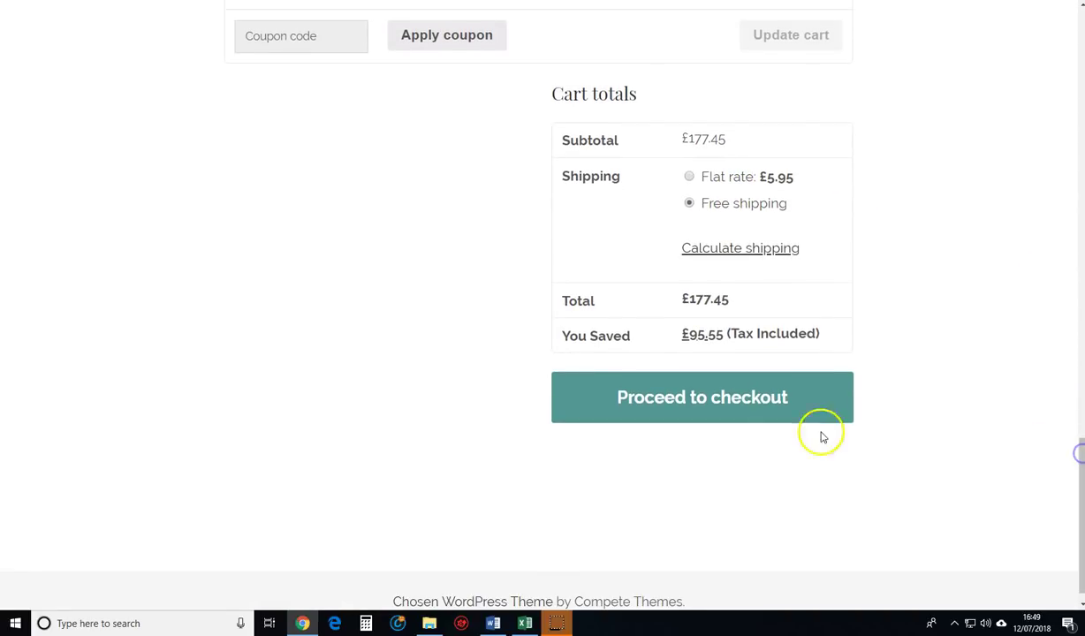
- Open the Checkout page for the current cart from the site's ordering navigation
{"action": "left_click_drag", "start_coordinate": [1079, 482], "coordinate": [1080, 36]}
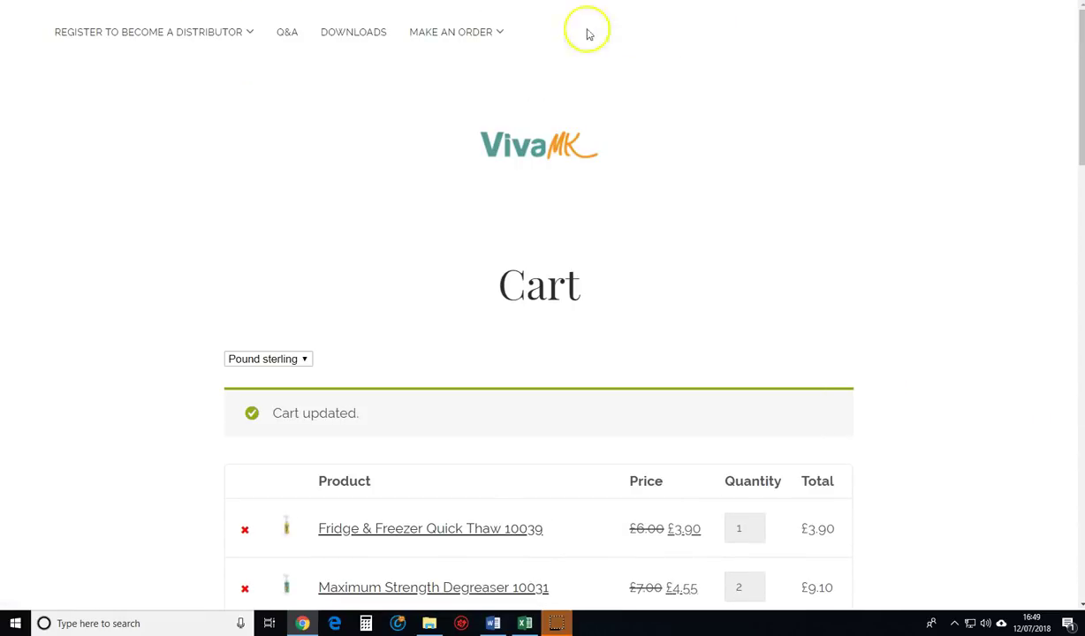
{"action": "mouse_move", "coordinate": [494, 34]}
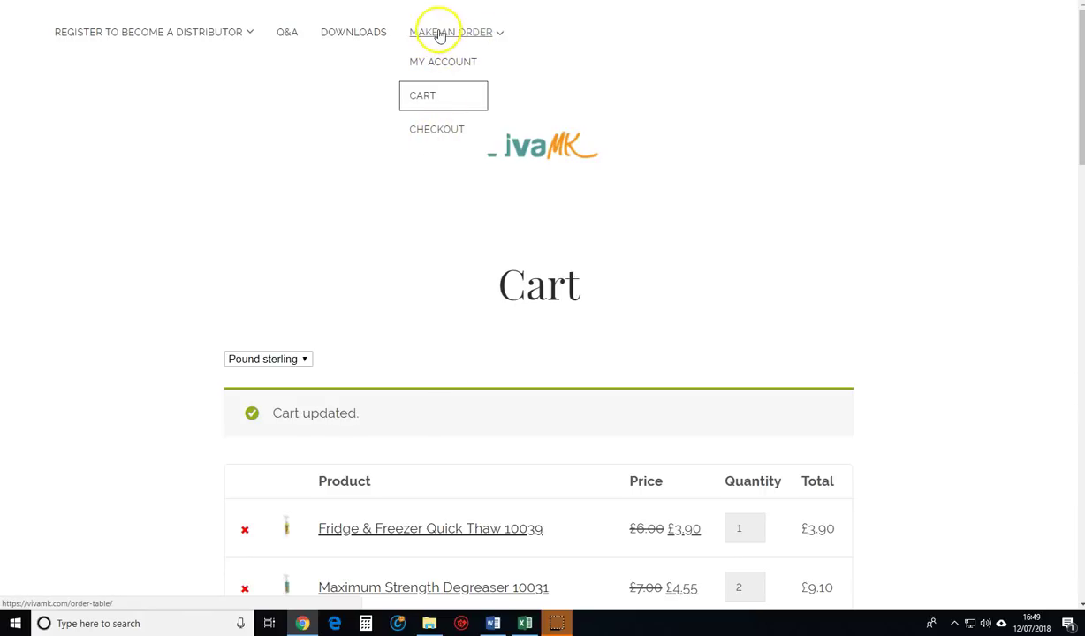
{"action": "left_click", "coordinate": [428, 131]}
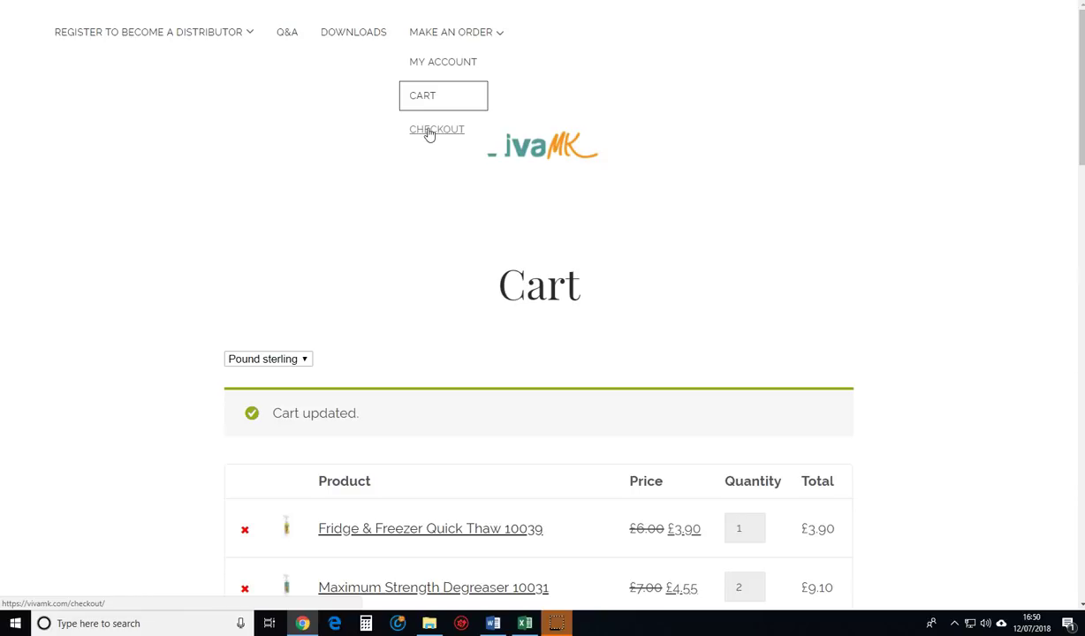
- Review the order summary with free shipping and continue to the debit or credit card payment page
{"action": "scroll", "coordinate": [1075, 80], "scroll_direction": "down", "scroll_amount": 4}
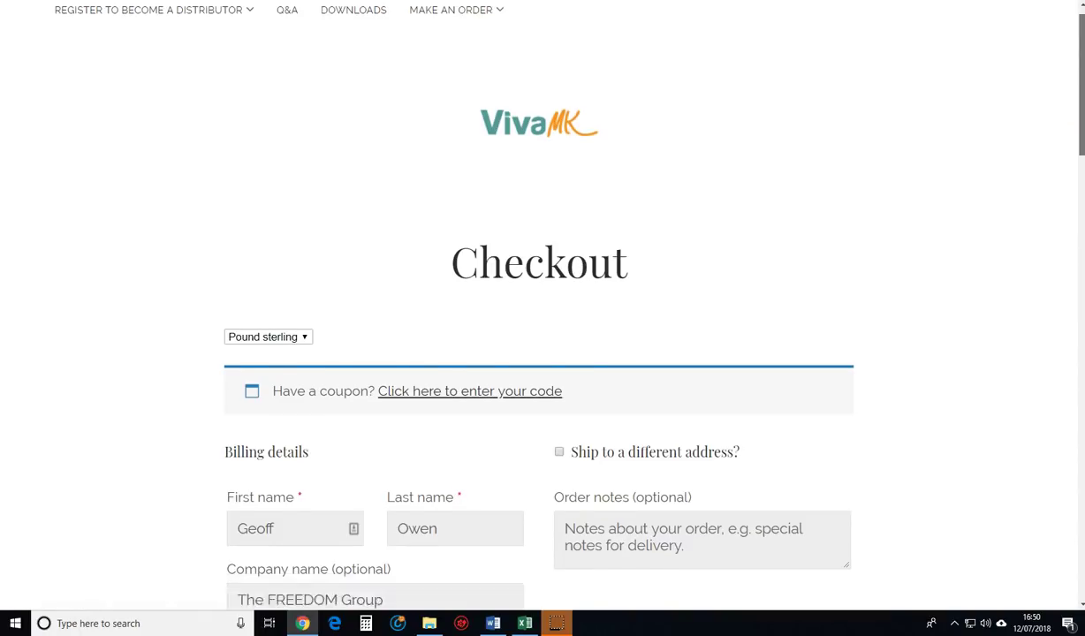
{"action": "left_click_drag", "start_coordinate": [1077, 144], "coordinate": [1069, 451]}
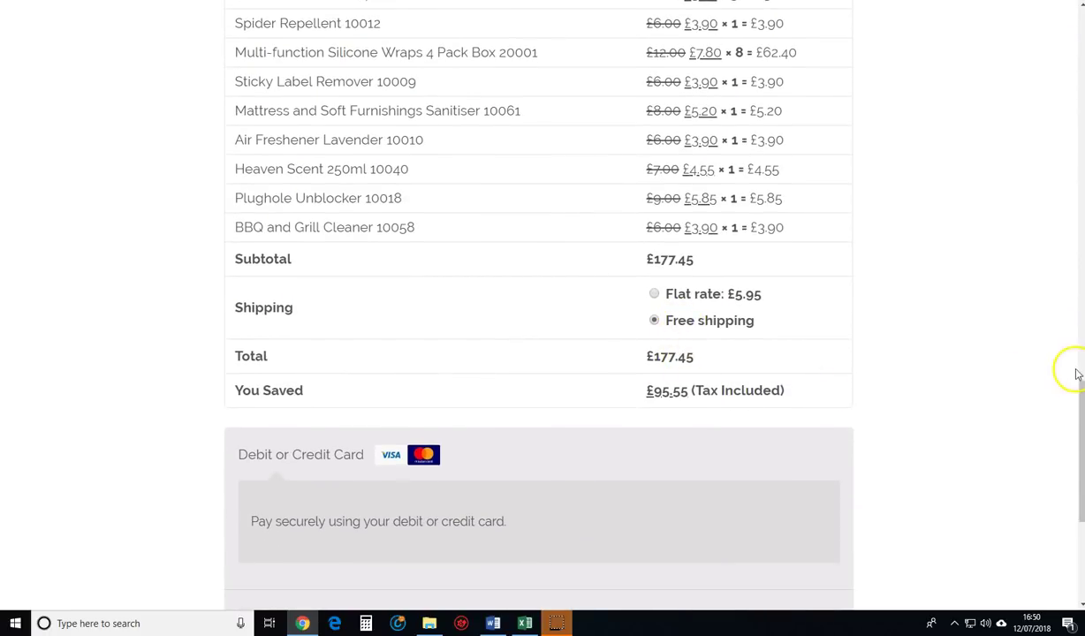
{"action": "left_click_drag", "start_coordinate": [1079, 402], "coordinate": [1080, 441]}
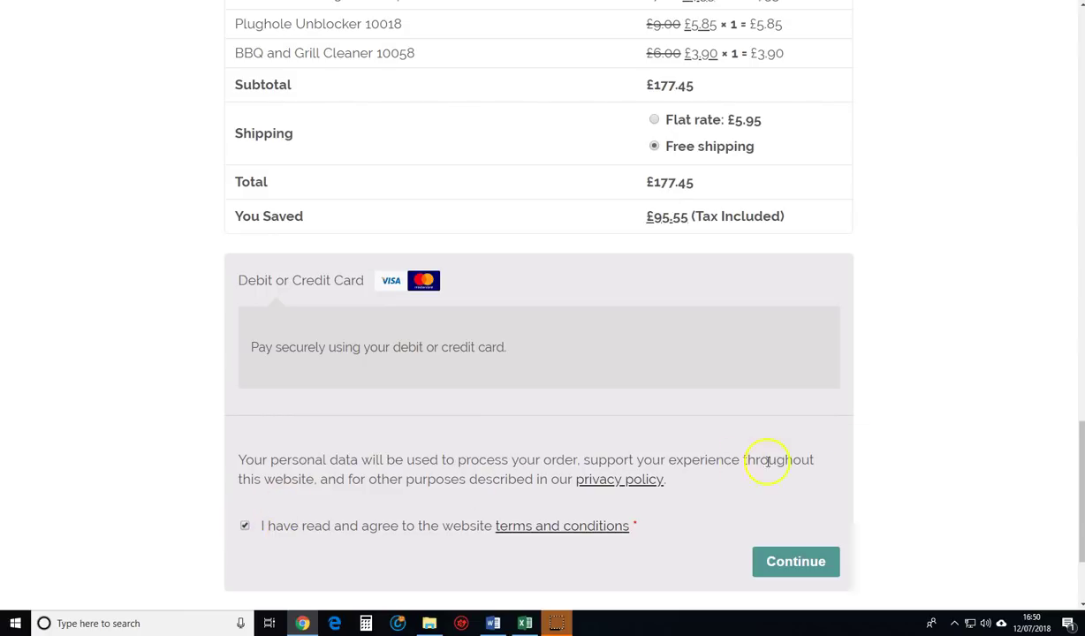
{"action": "left_click", "coordinate": [789, 568]}
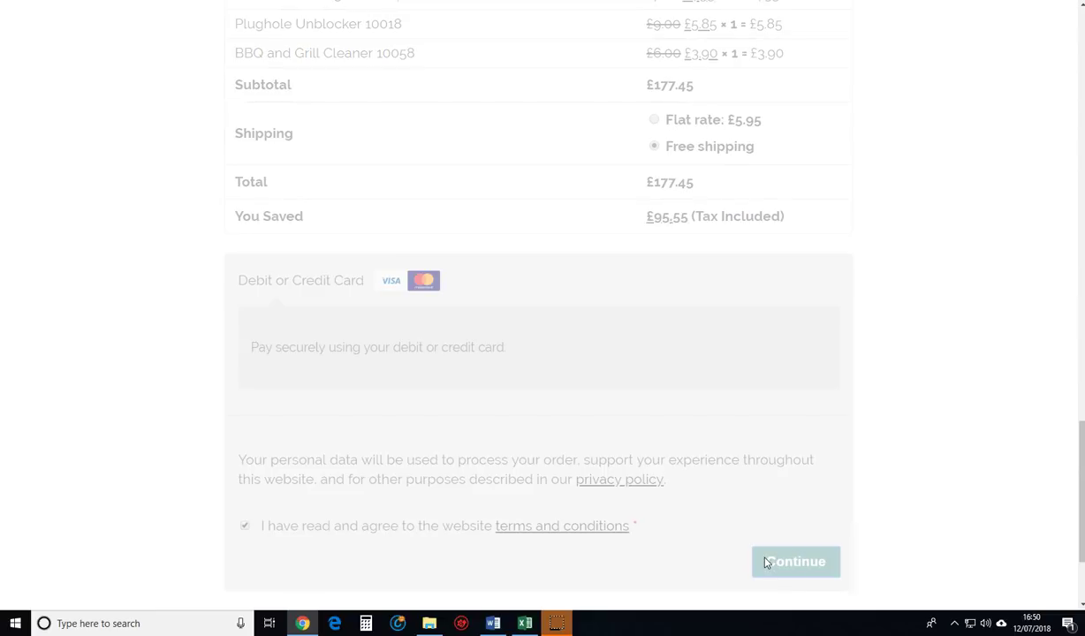
{"action": "left_click", "coordinate": [753, 558]}
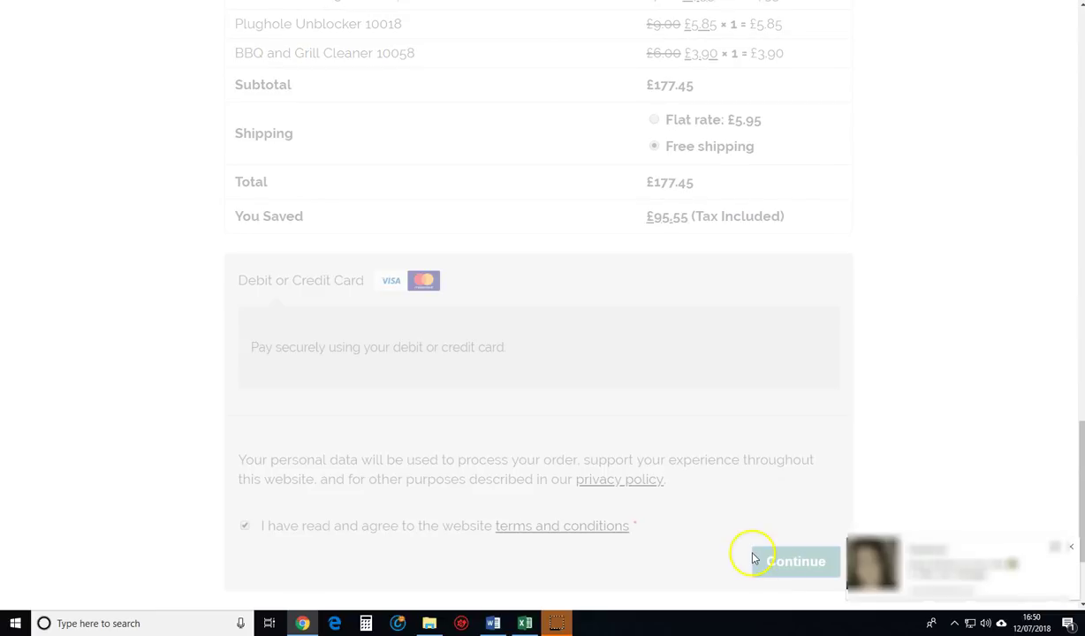
{"action": "left_click", "coordinate": [1076, 548]}
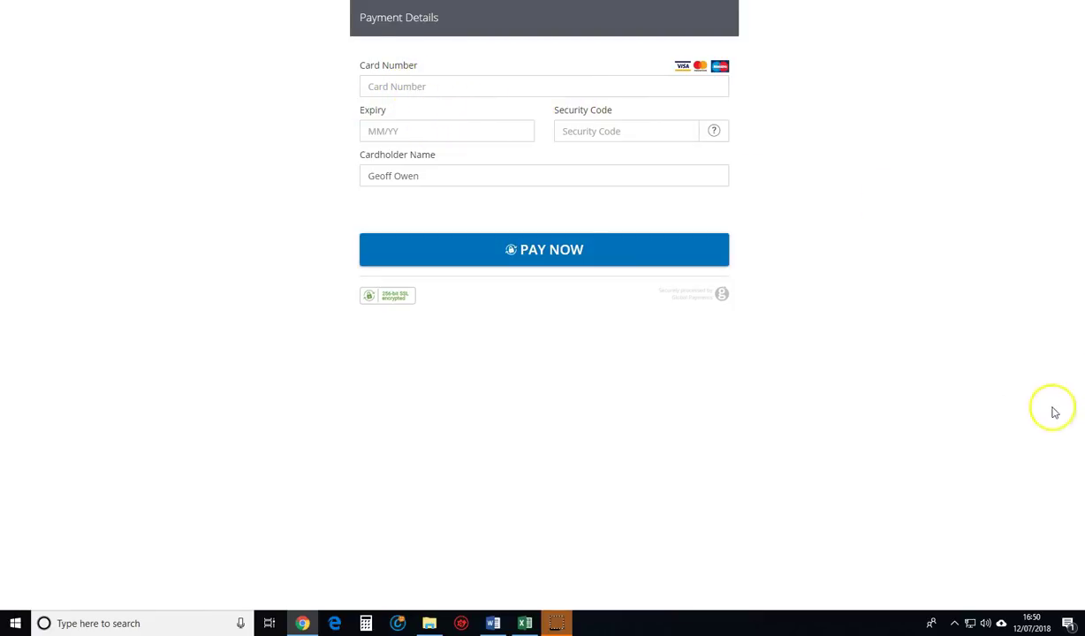
{"action": "left_click", "coordinate": [656, 243]}
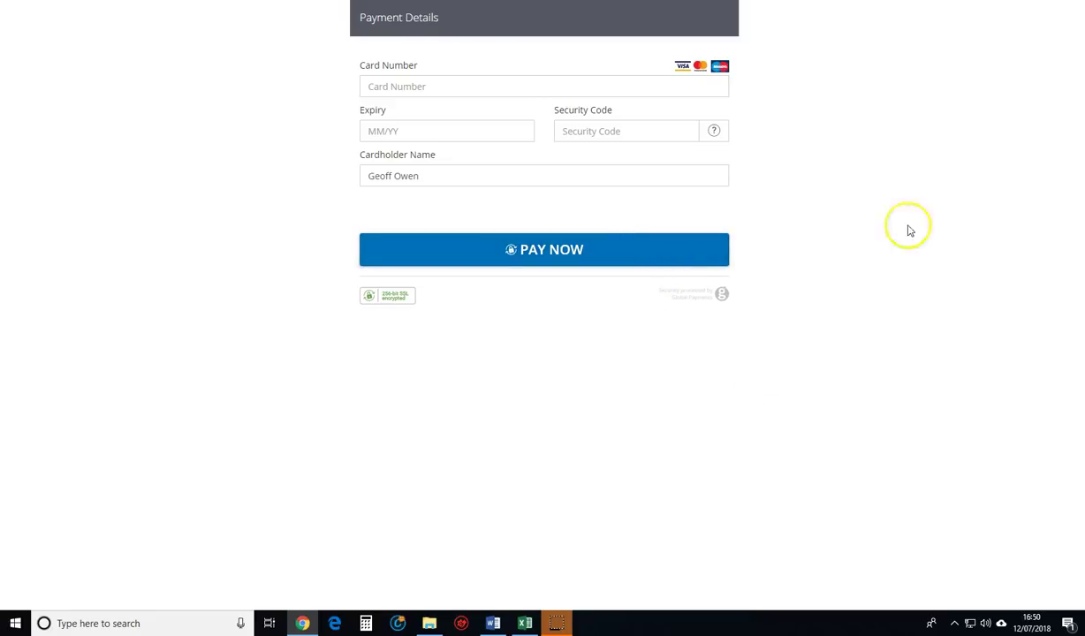